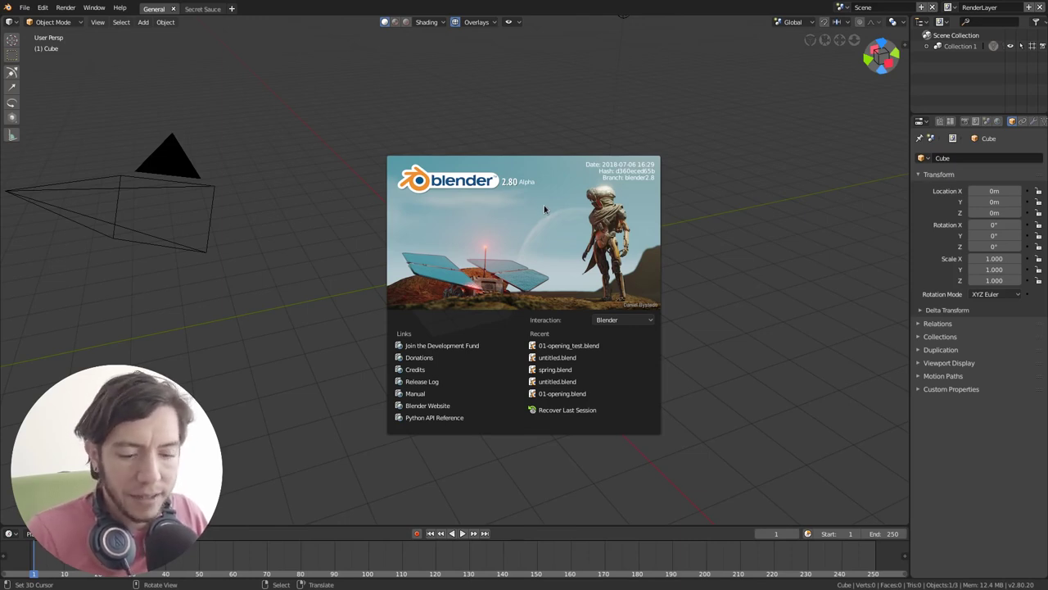
Dismiss the splash, preview the Flatty Light theme preset, then reset to the default dark theme
click(543, 205)
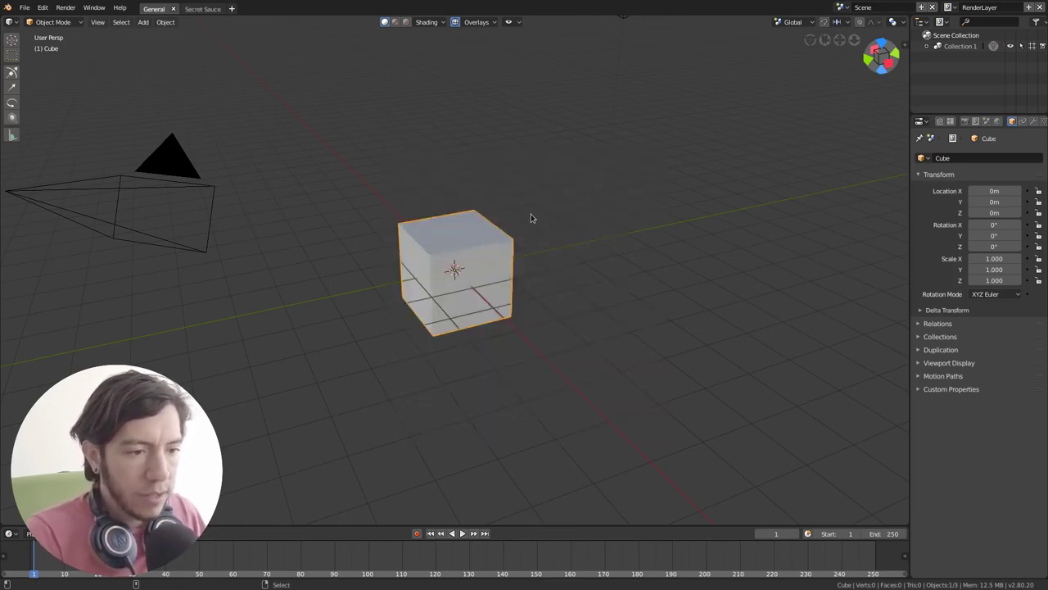
key(F4)
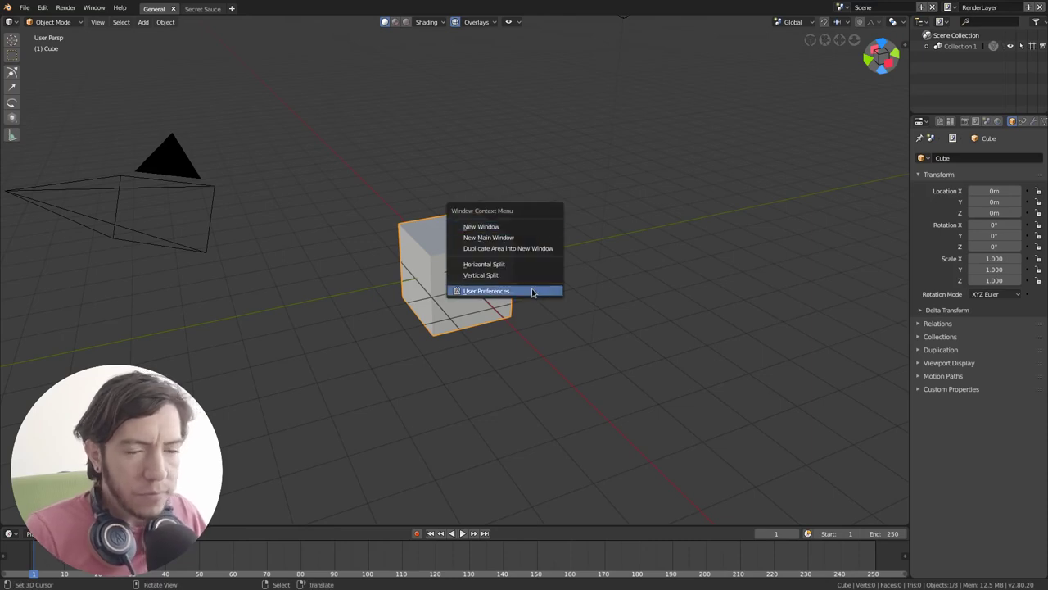
click(532, 293)
click(45, 58)
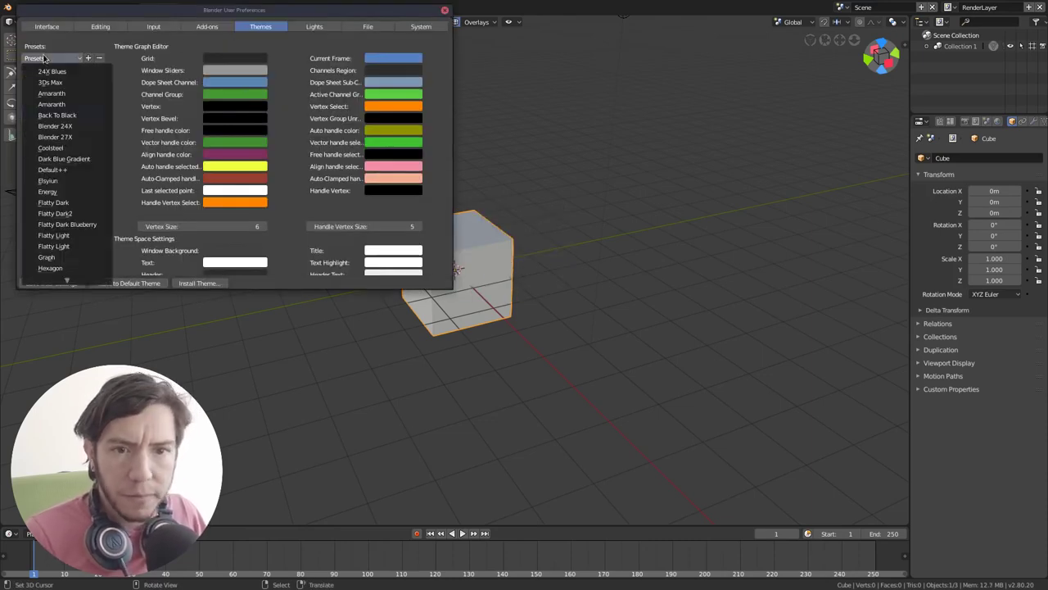
click(79, 237)
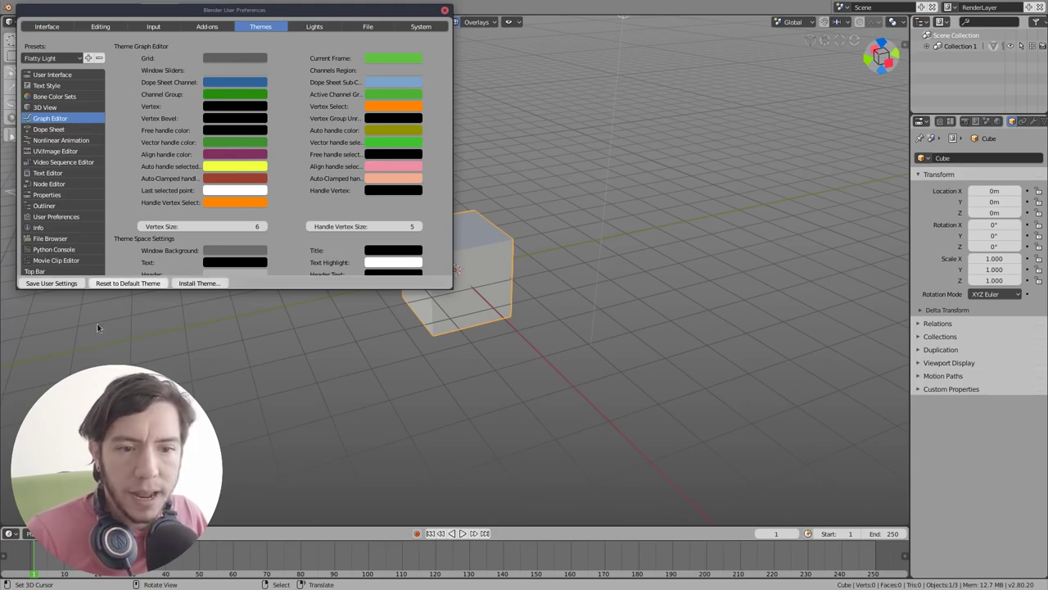
click(128, 283)
click(444, 9)
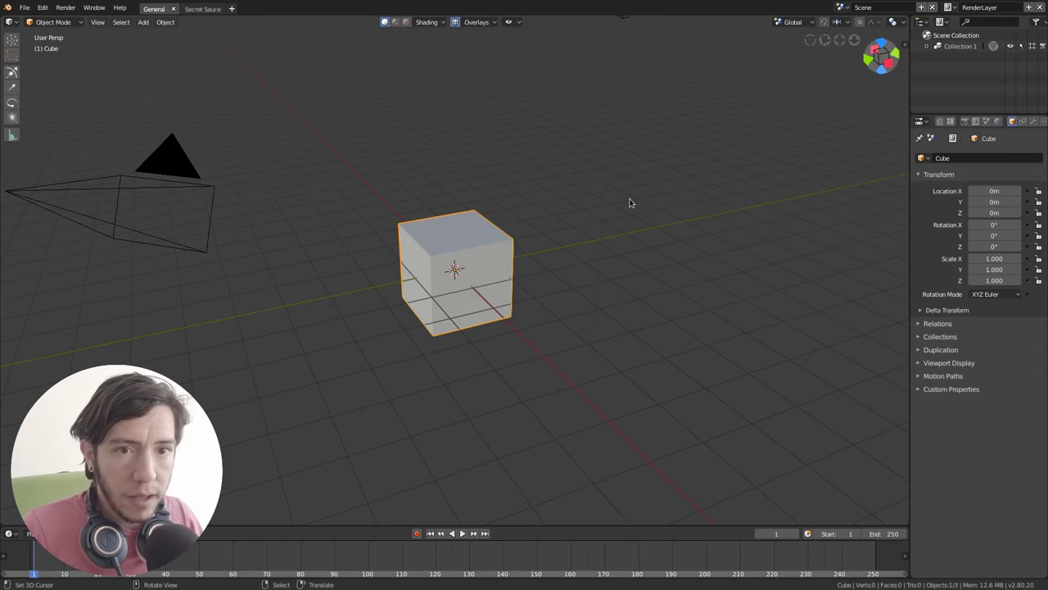
Reopen and dismiss the splash, then load and confirm Blender's factory settings
click(10, 9)
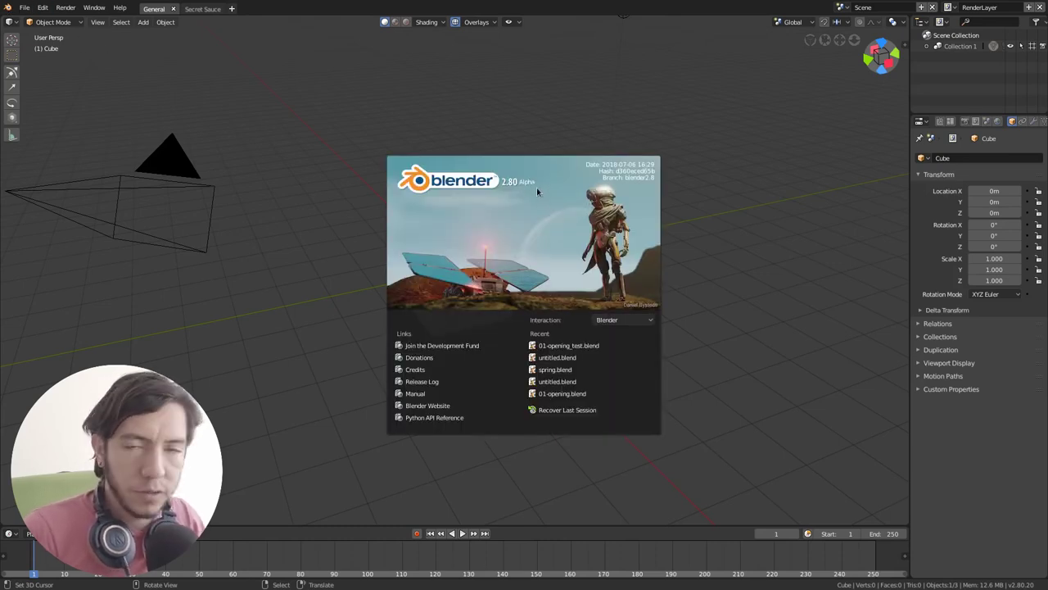
click(594, 153)
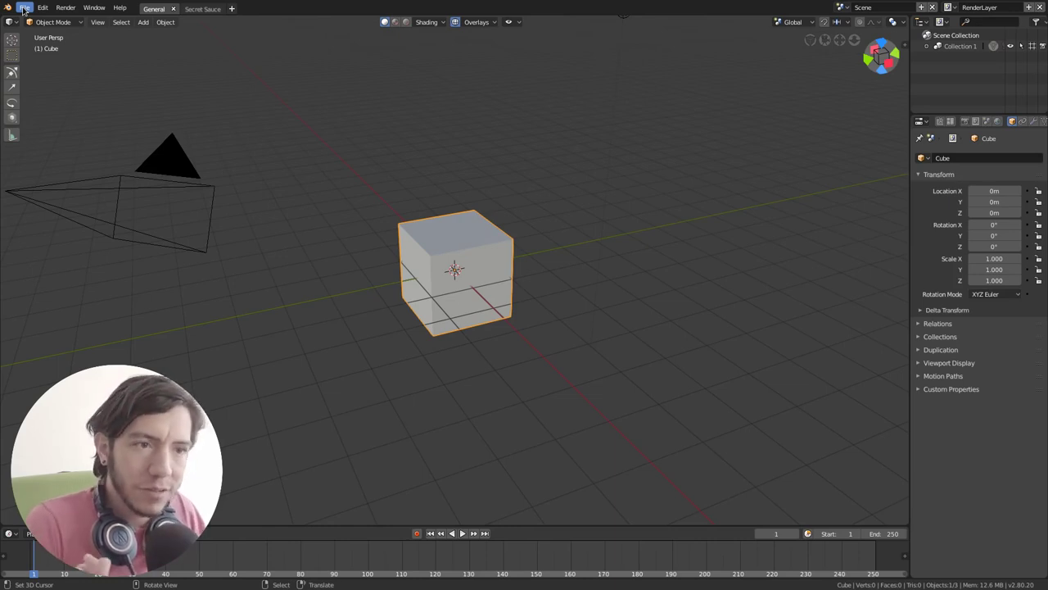
click(25, 9)
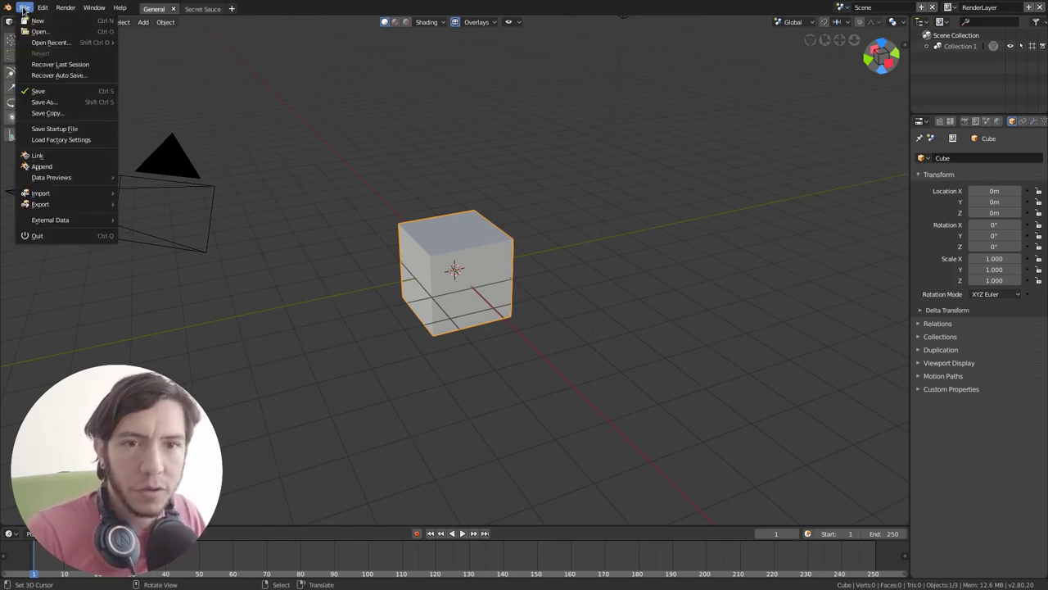
click(82, 140)
click(83, 140)
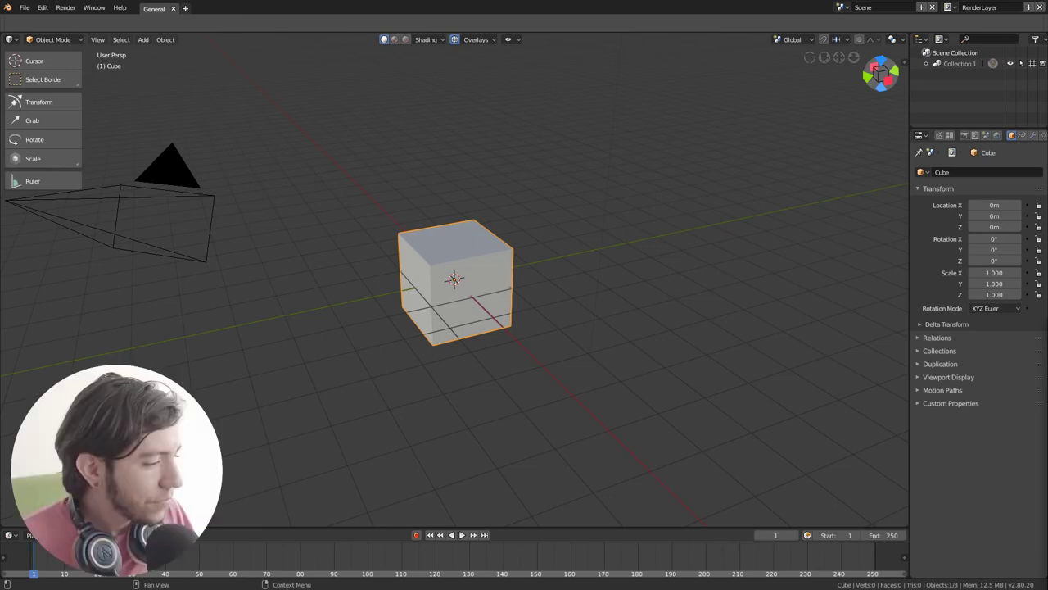
Orbit and zoom out, then try the 3D cursor, box select, transform and move tools
mouse_move(609, 290)
middle_down()
mouse_move(598, 287)
mouse_move(663, 292)
mouse_move(601, 292)
mouse_move(620, 293)
middle_up()
scroll(601, 293, down, 5)
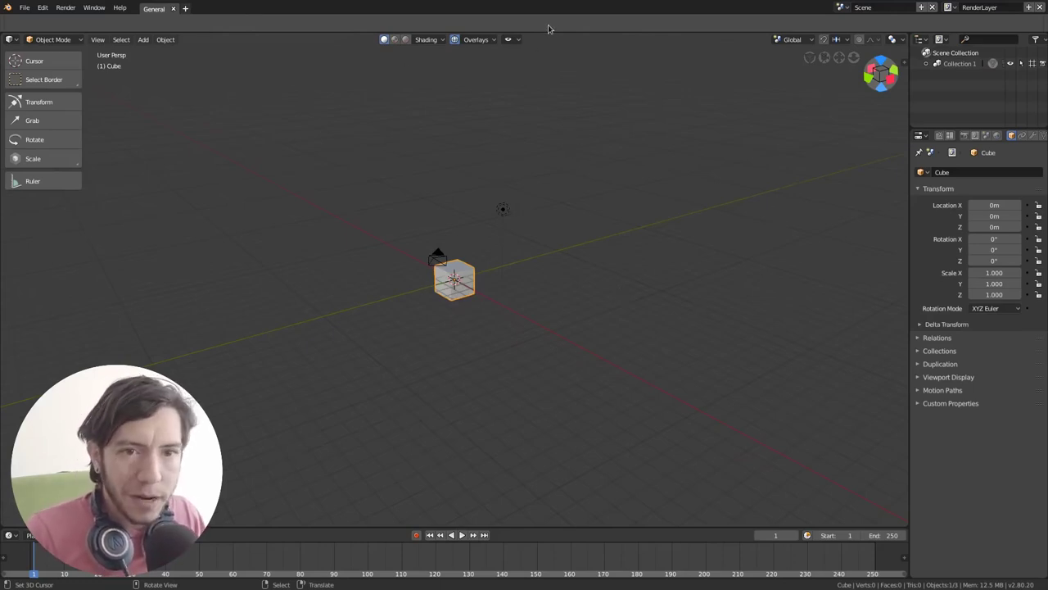
drag(564, 29, 568, 30)
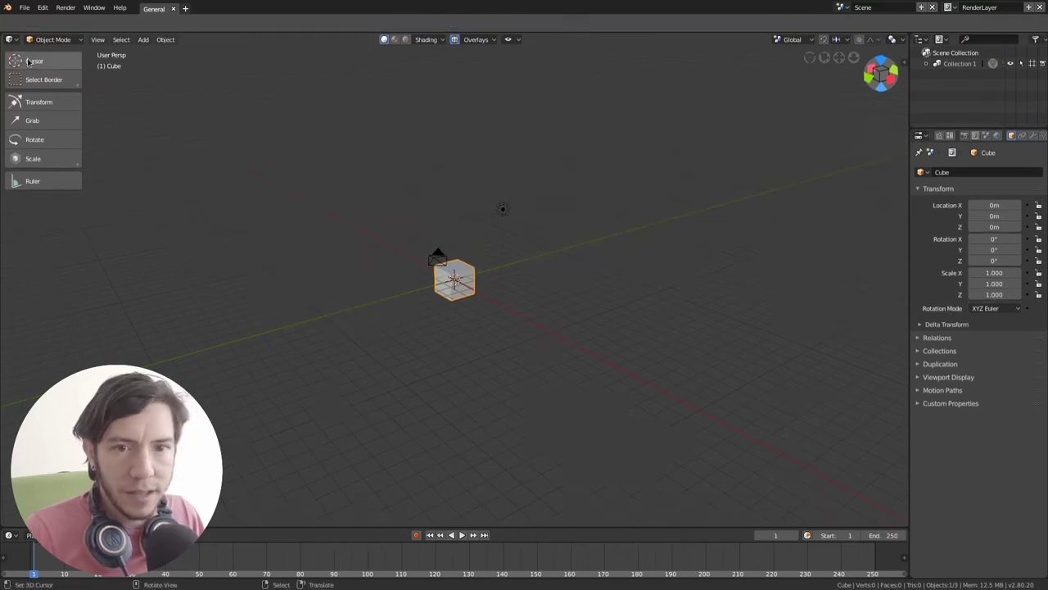
click(37, 61)
click(41, 79)
click(49, 100)
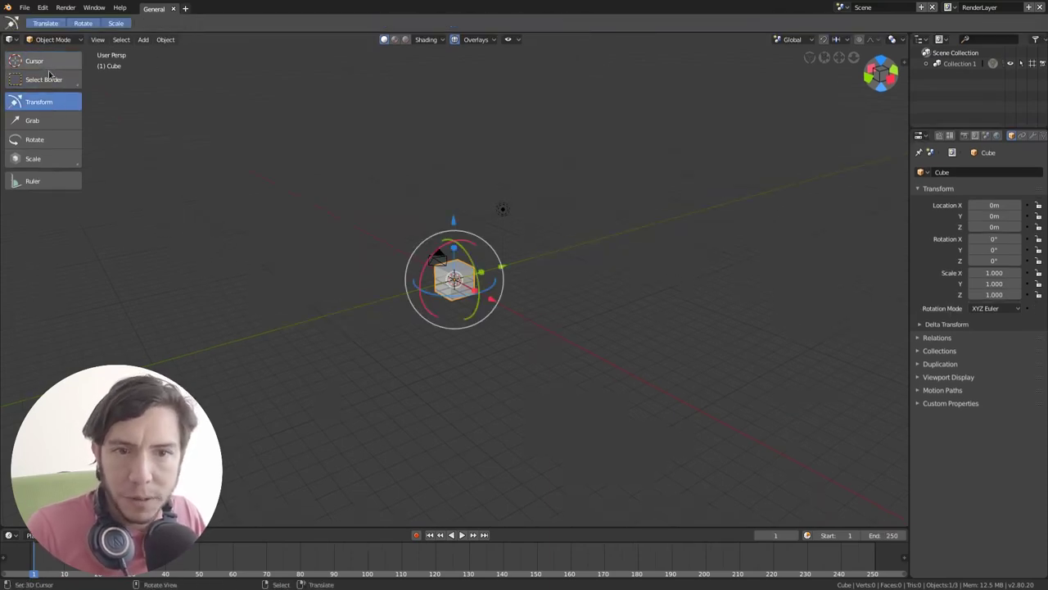
click(41, 120)
Put the cube in Edit Mode with Inset Faces active, showing its Tool settings and Mesh Options
key(Tab)
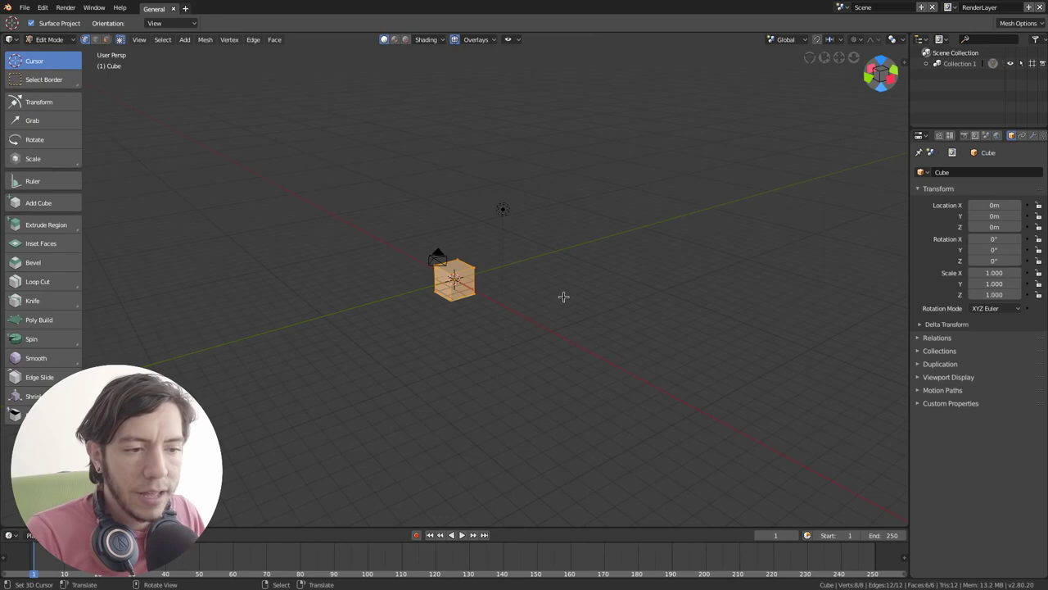
click(41, 244)
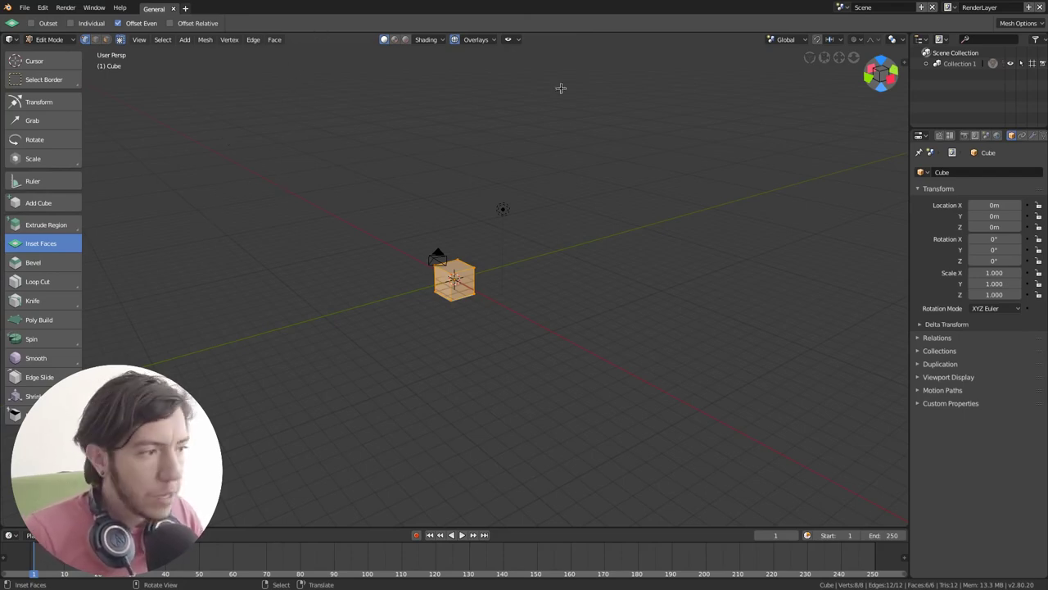
click(939, 136)
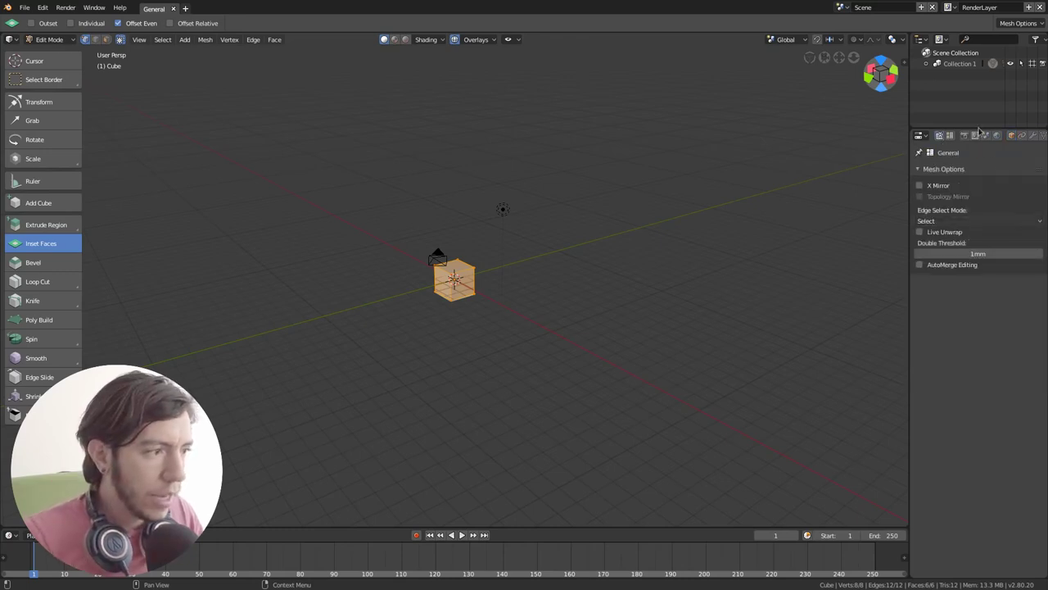
click(1013, 23)
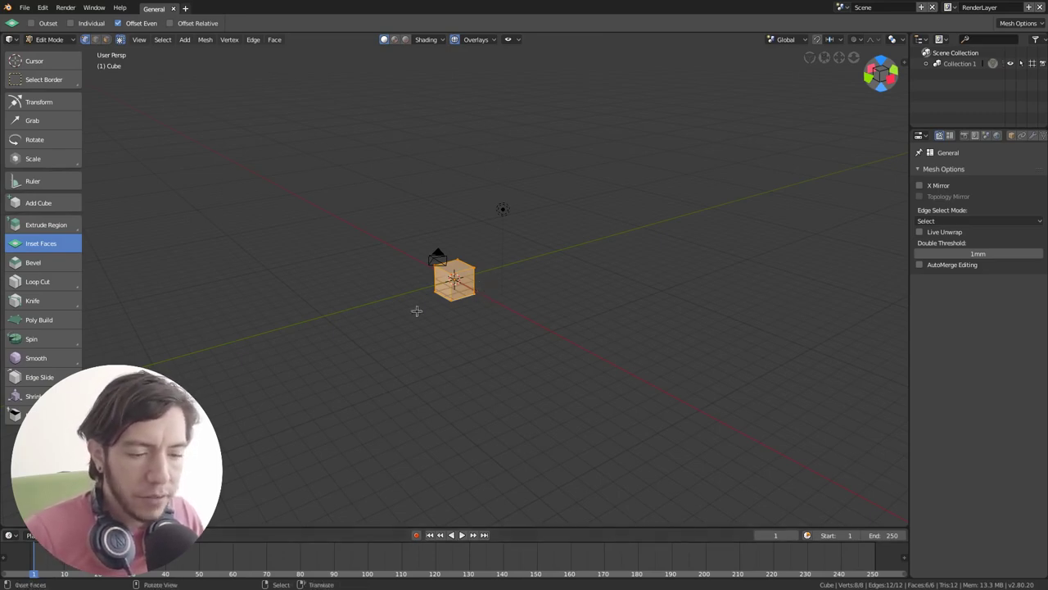
Browse the menus, resize the timeline and header borders, and return the cube to Object Mode
click(43, 7)
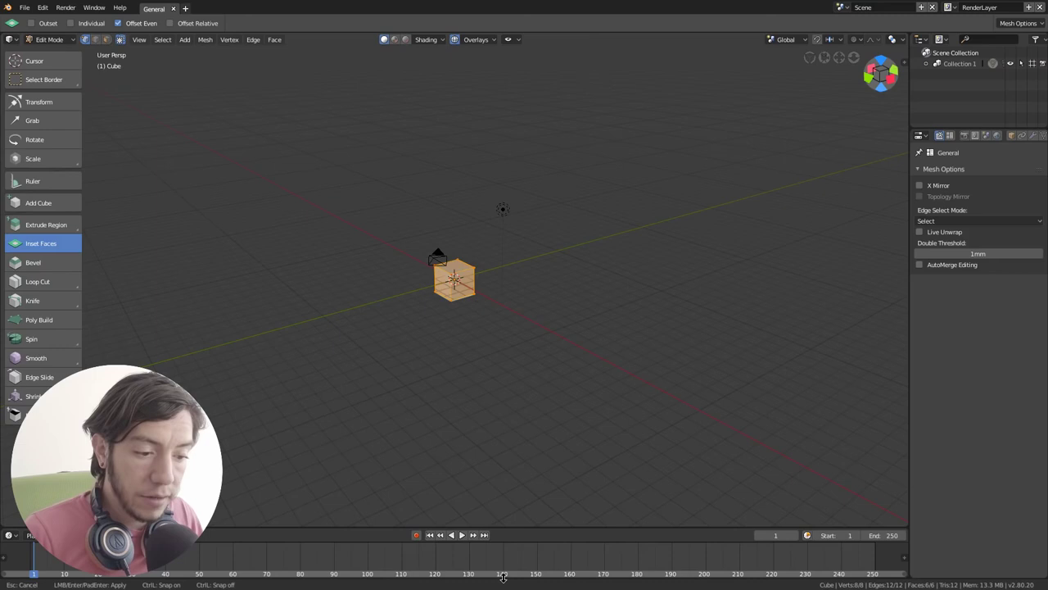
drag(503, 577, 508, 586)
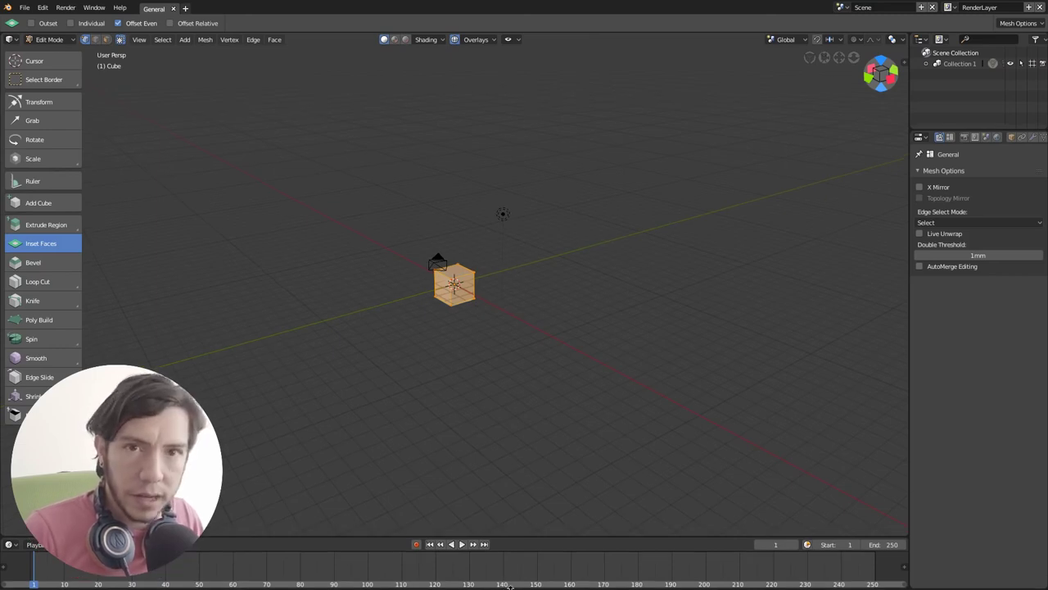
drag(507, 586, 505, 577)
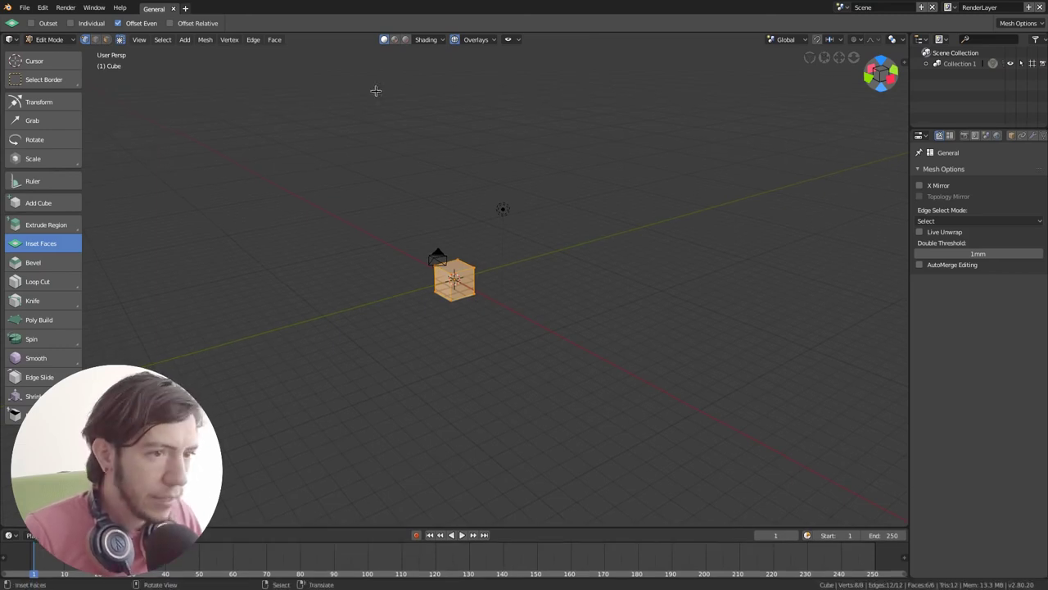
drag(394, 31, 393, 50)
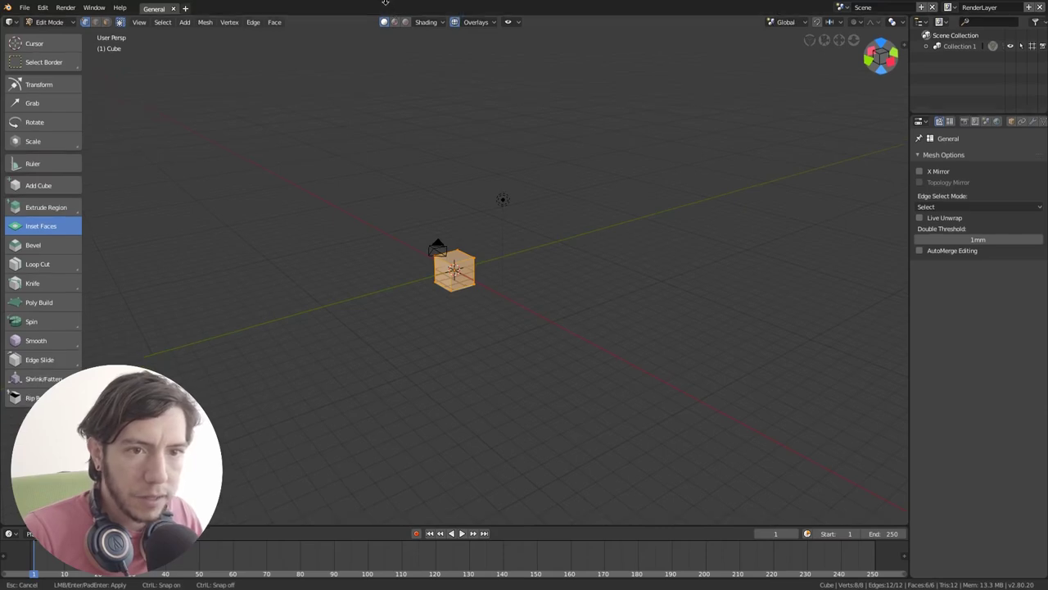
key(Tab)
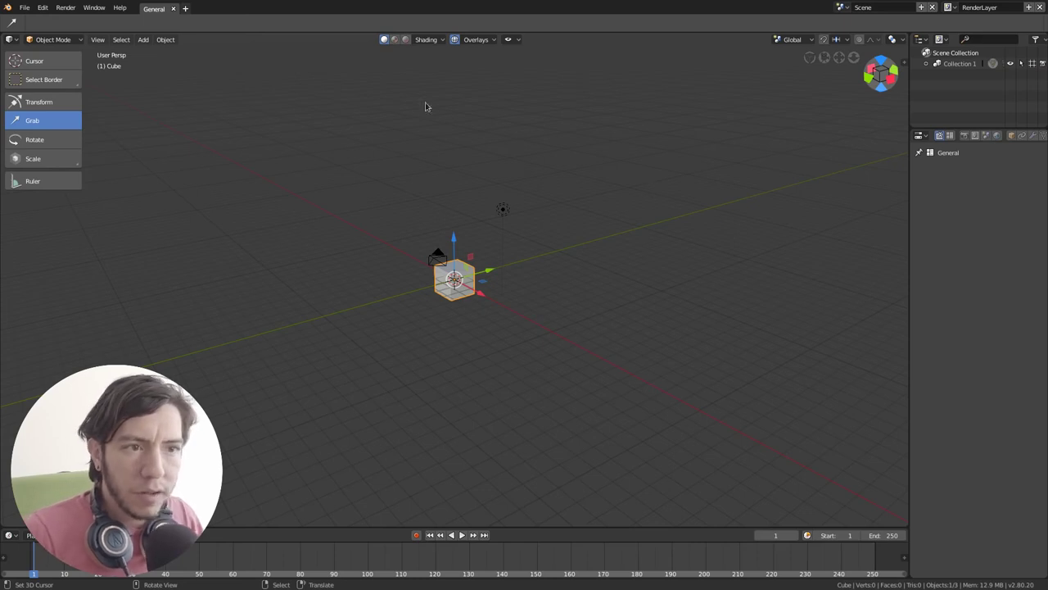
Inspect the shading, overlay, visibility, orientation, snapping and falloff popovers and the editor-type list
click(432, 39)
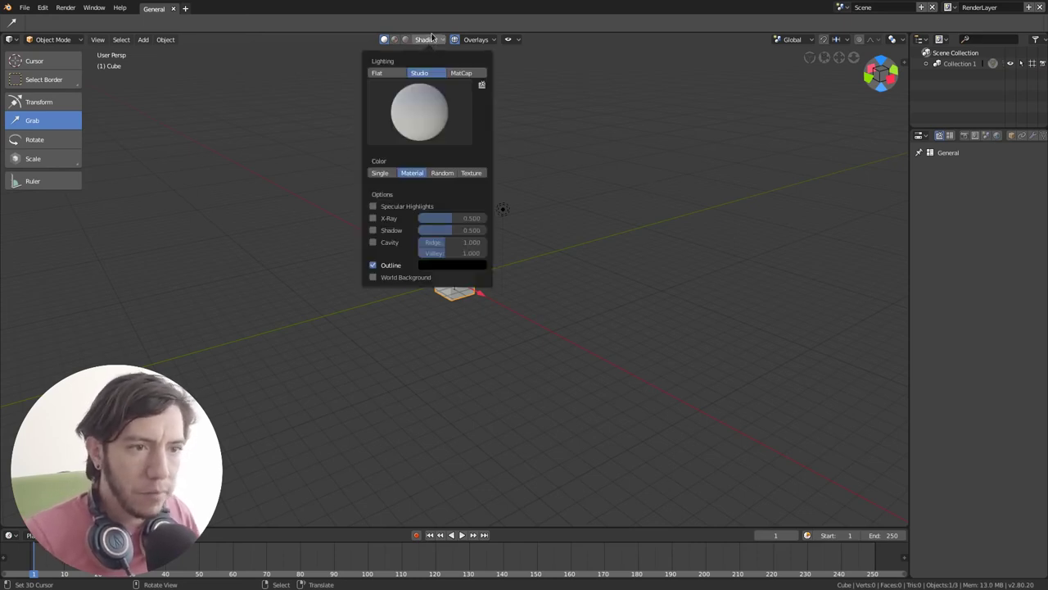
click(479, 40)
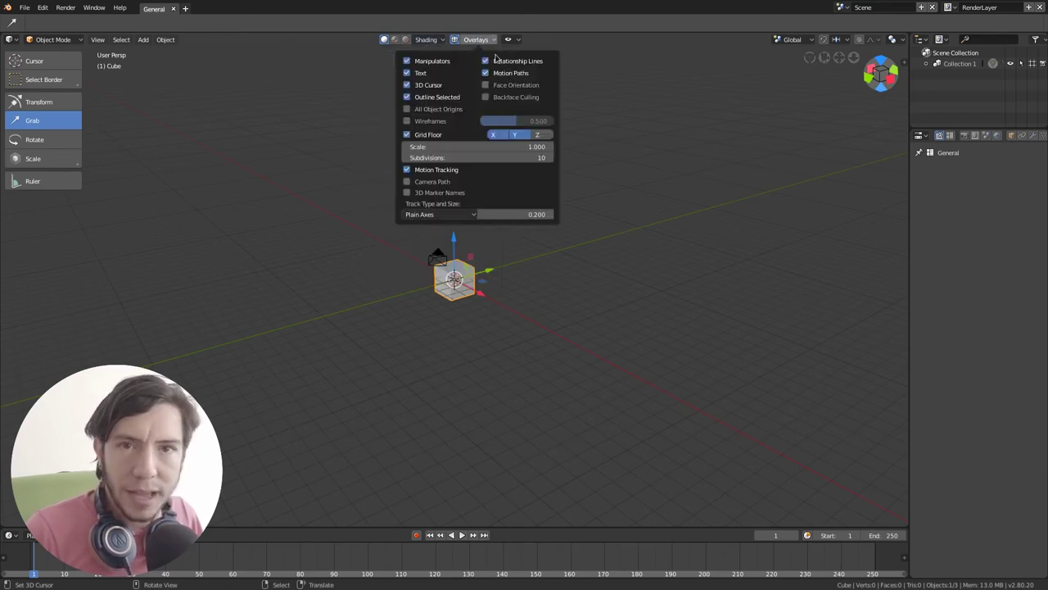
click(516, 39)
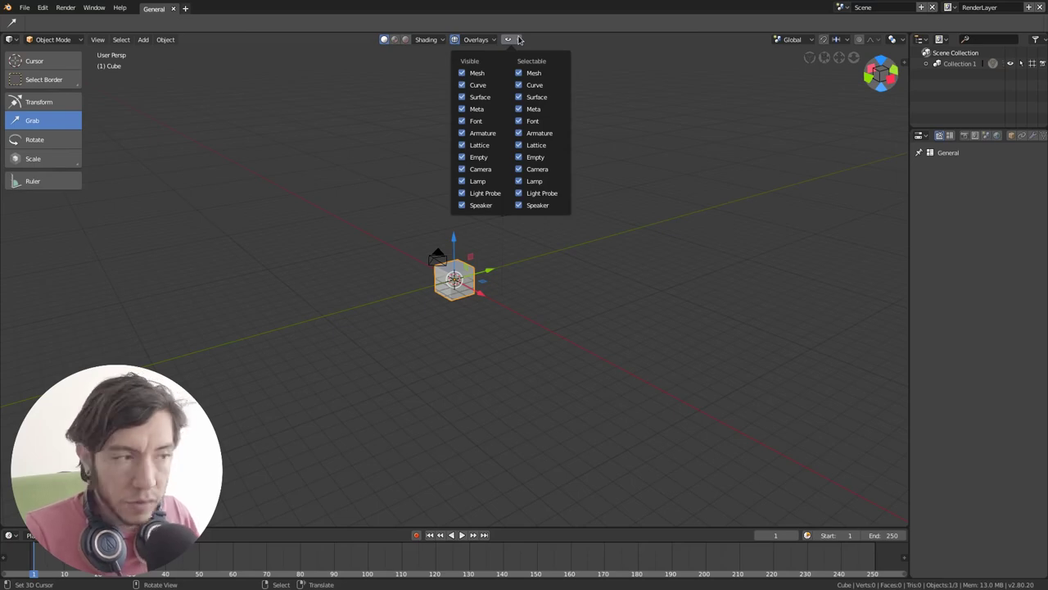
click(791, 39)
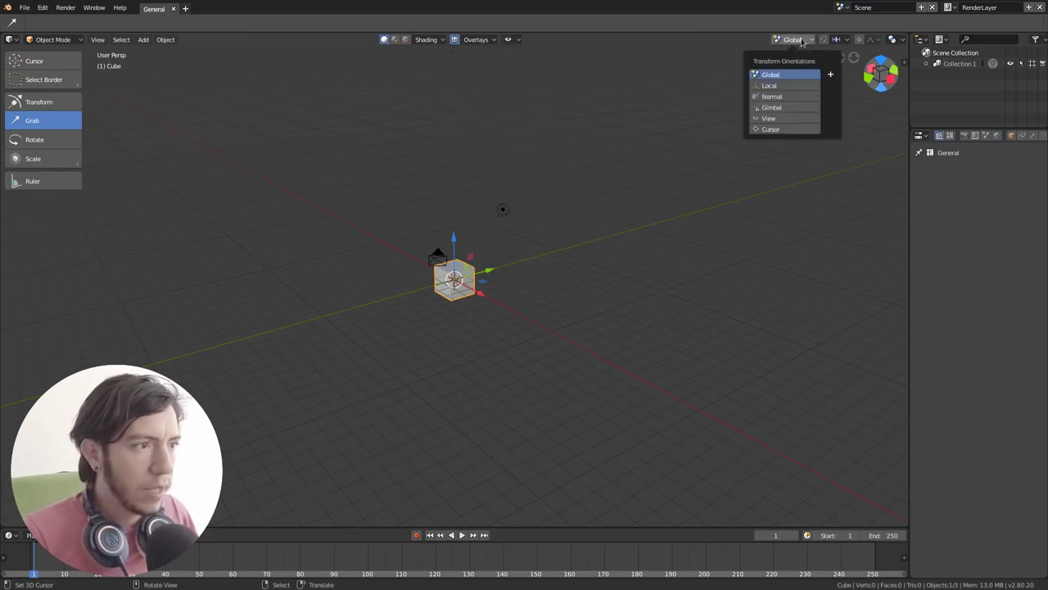
click(842, 40)
click(880, 41)
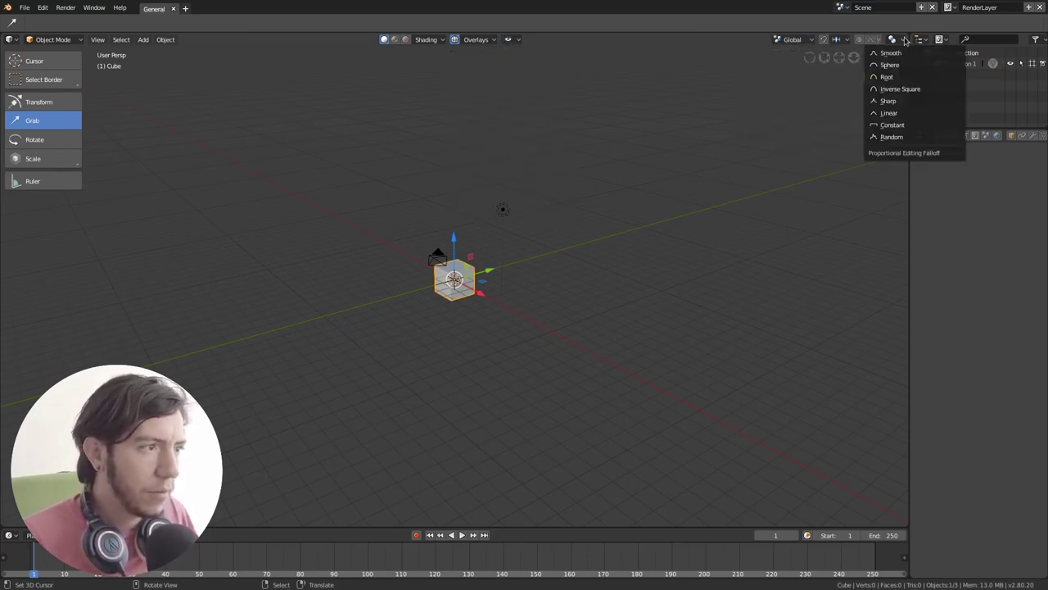
click(906, 41)
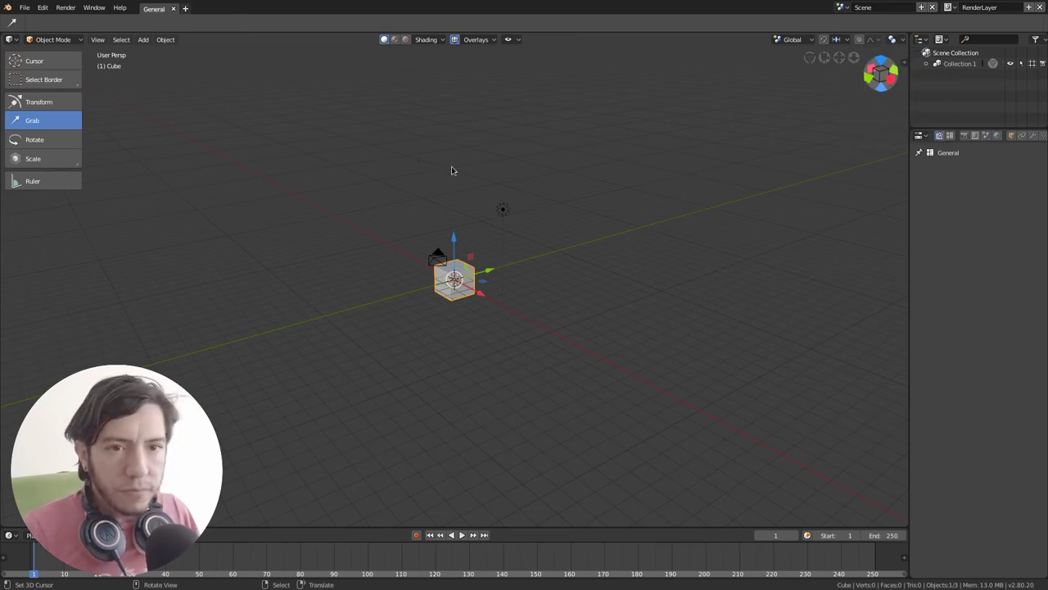
click(924, 134)
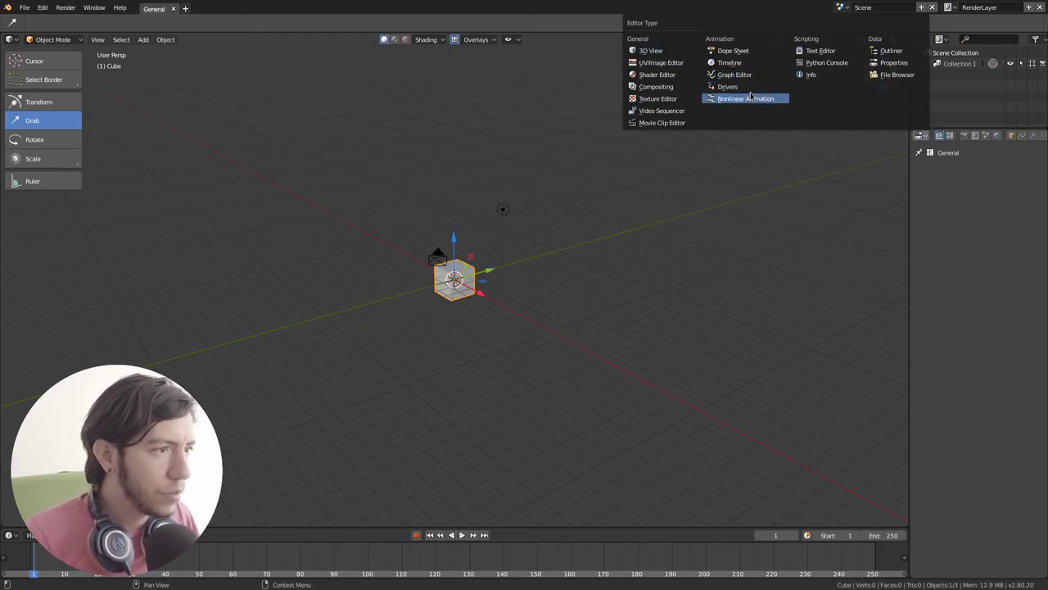
key(Escape)
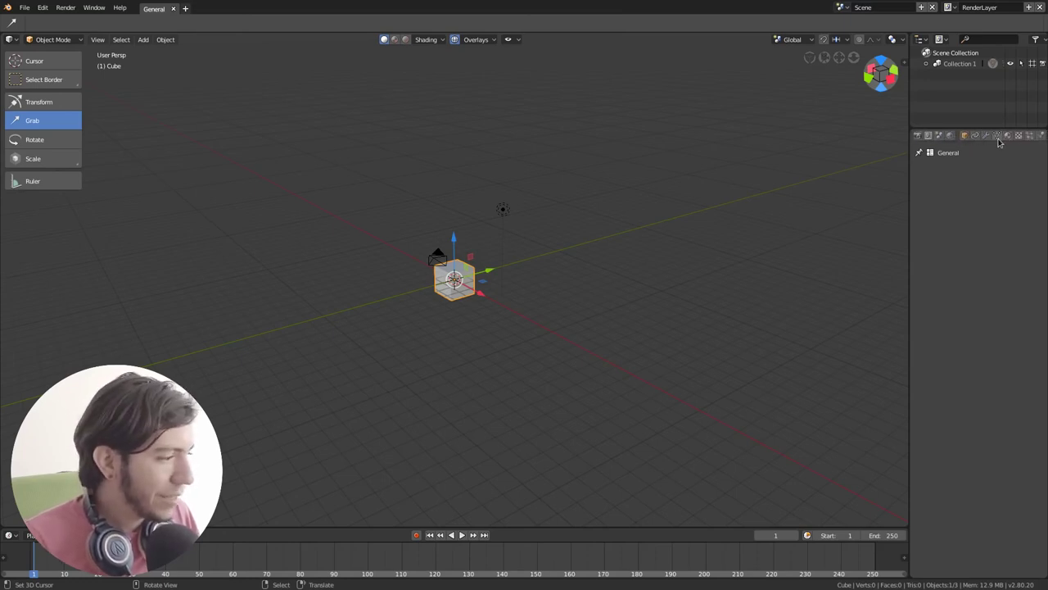
Set the interface scale to 1.20 and widen the Properties panel showing the Eevee render settings
key(F4)
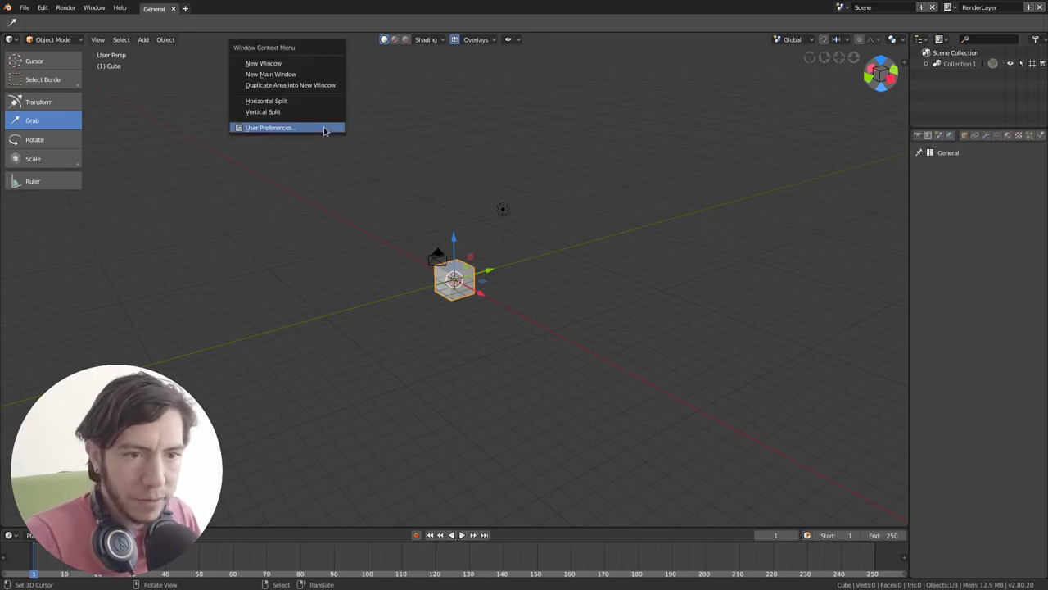
click(322, 128)
click(47, 27)
mouse_move(114, 58)
mouse_down()
mouse_move(156, 58)
mouse_move(98, 69)
mouse_up()
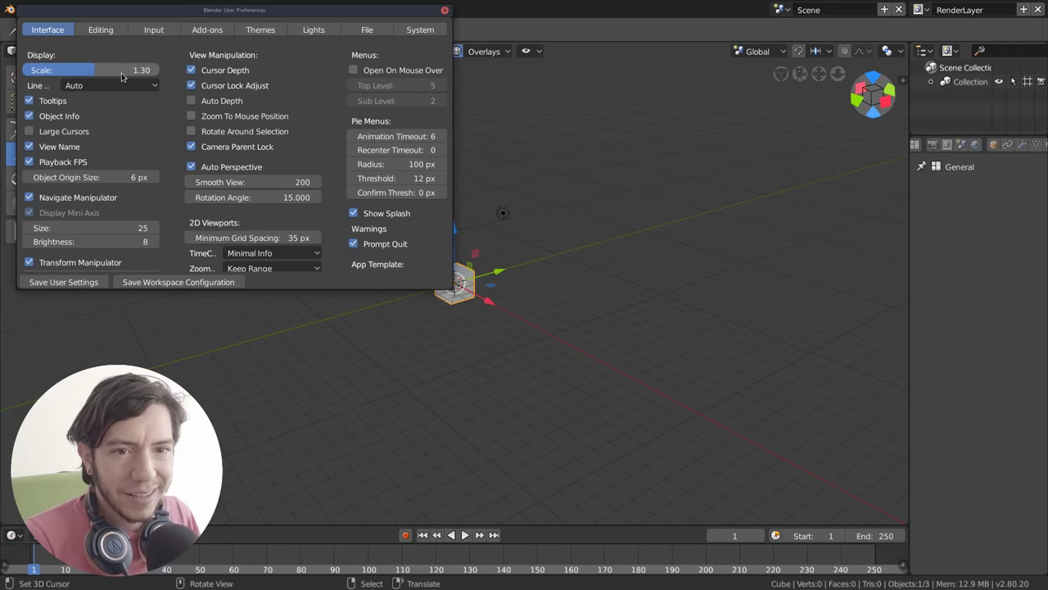
click(444, 9)
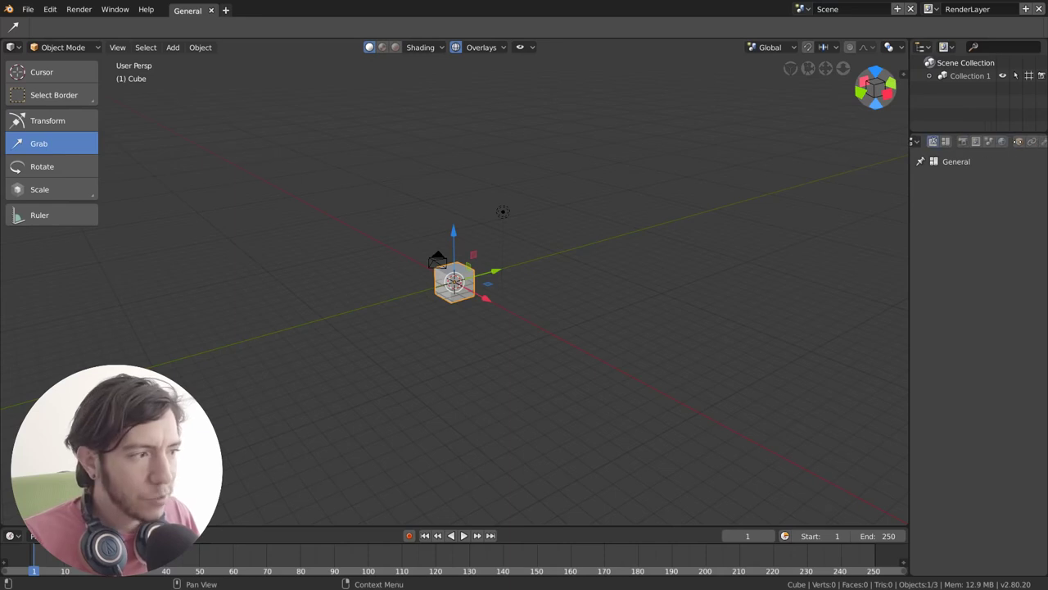
click(975, 141)
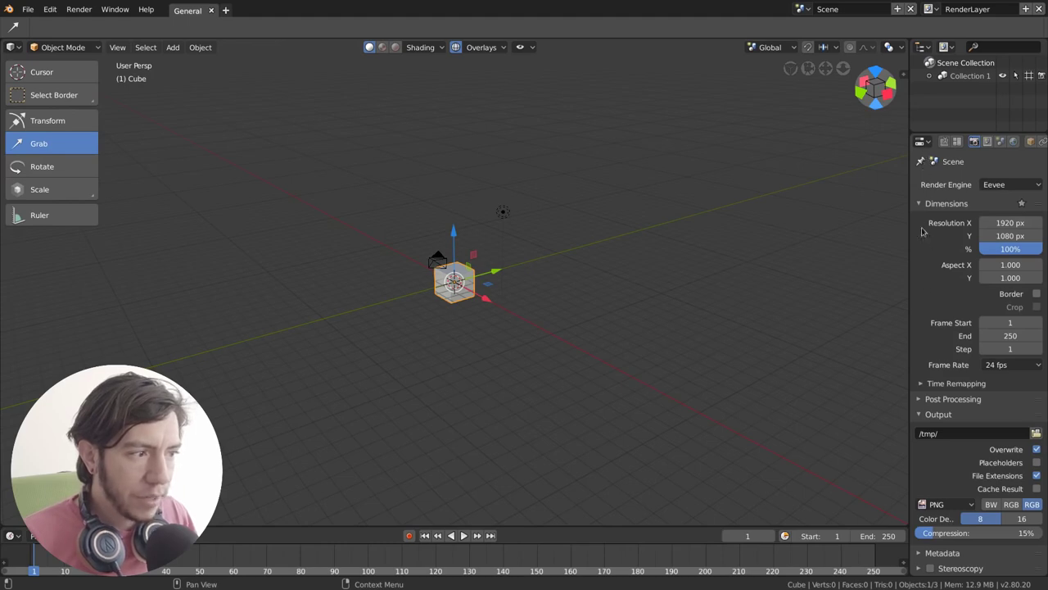
drag(909, 211, 878, 188)
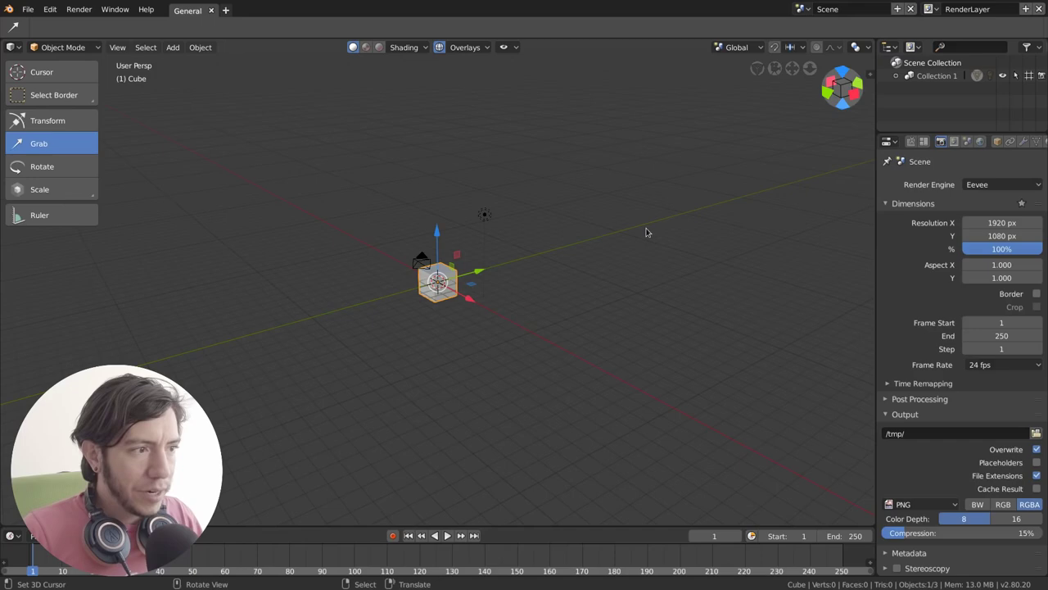
click(11, 536)
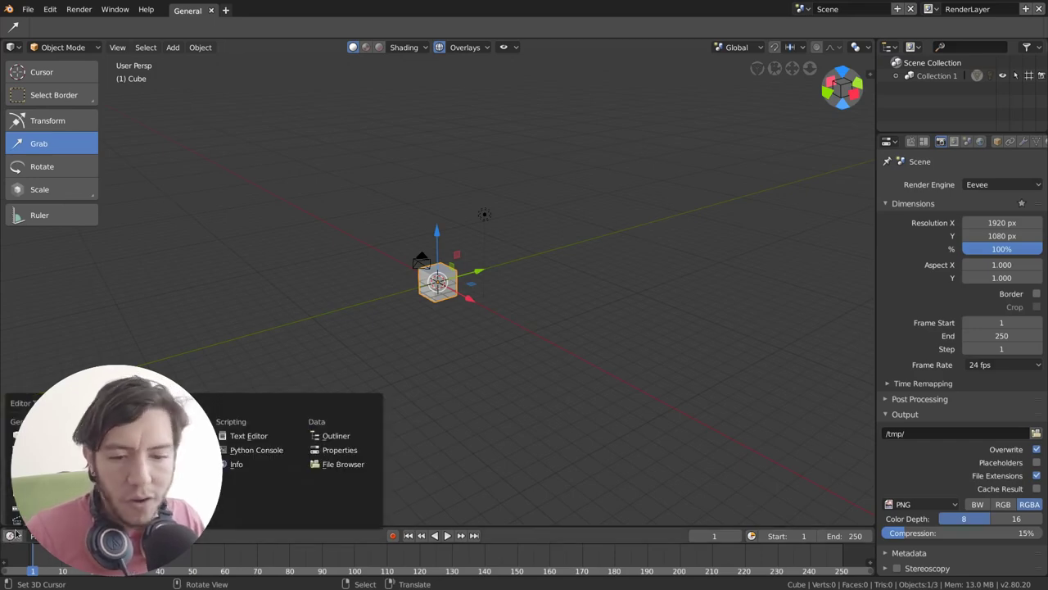
key(Escape)
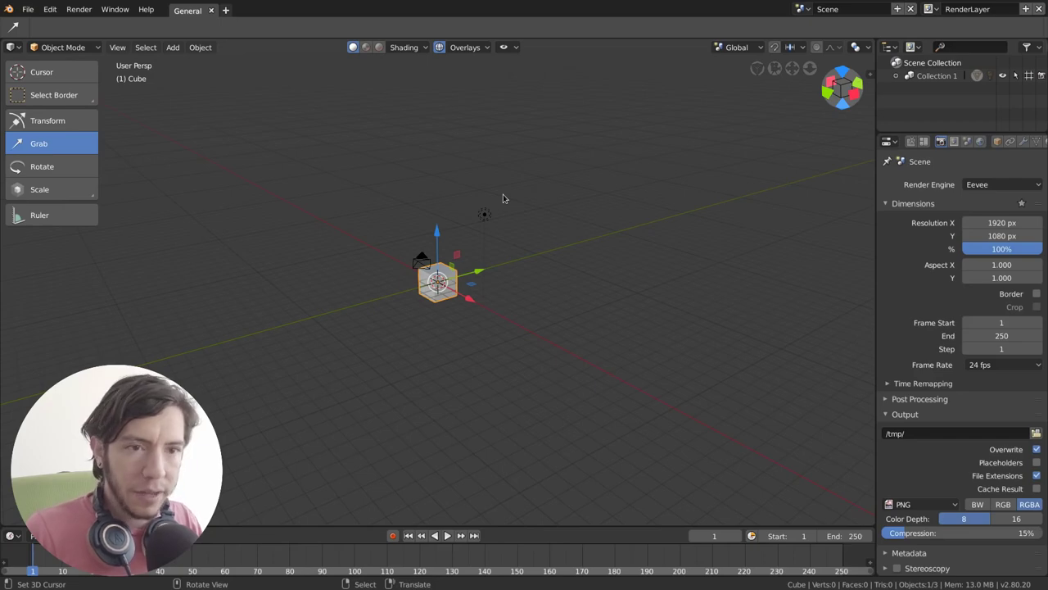
Switch the interaction preset to Blender 27X from the splash screen
click(10, 10)
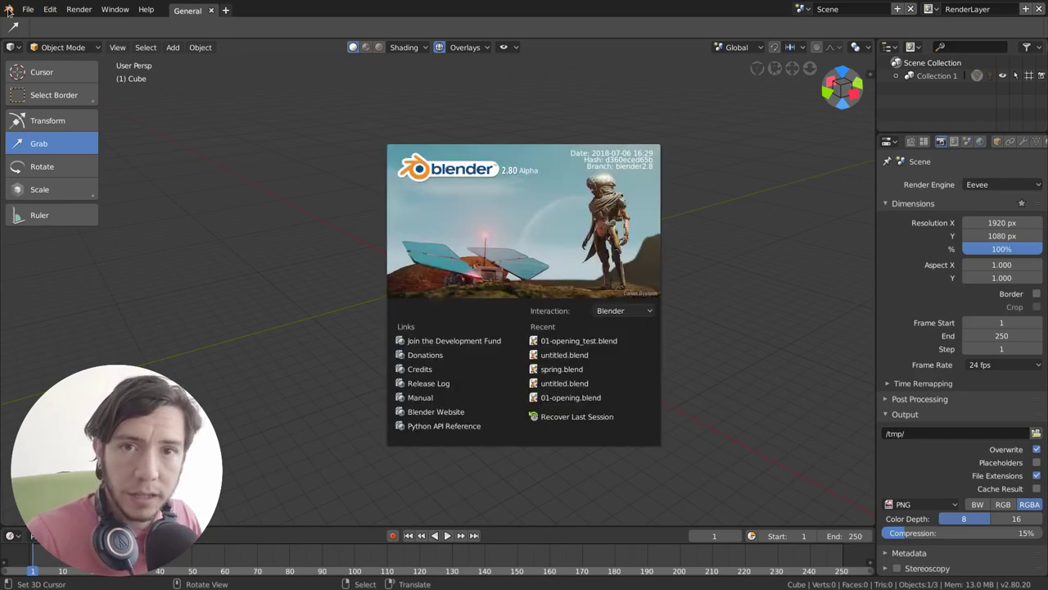
click(627, 312)
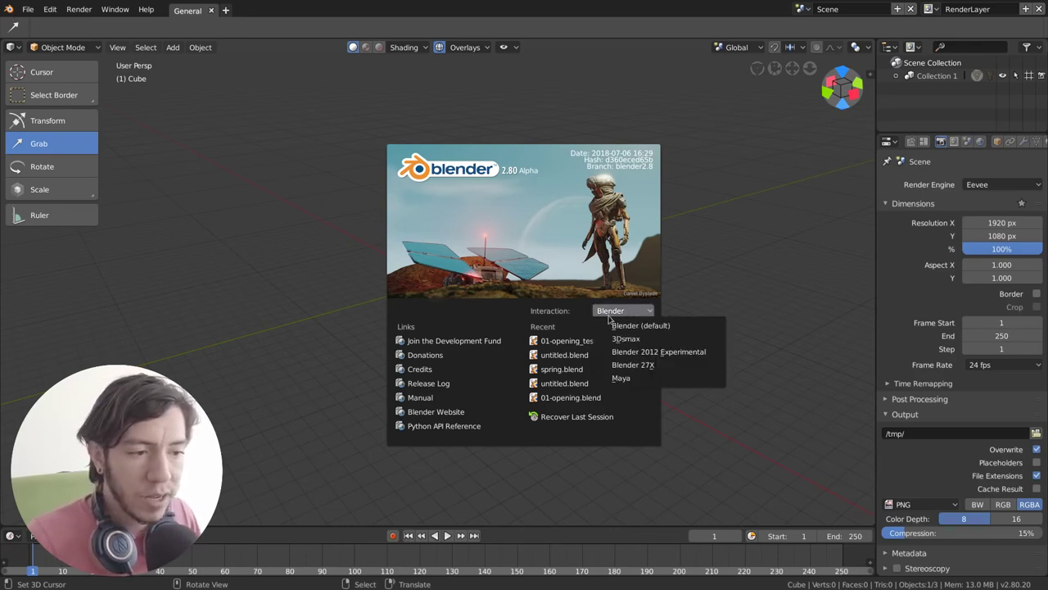
click(673, 369)
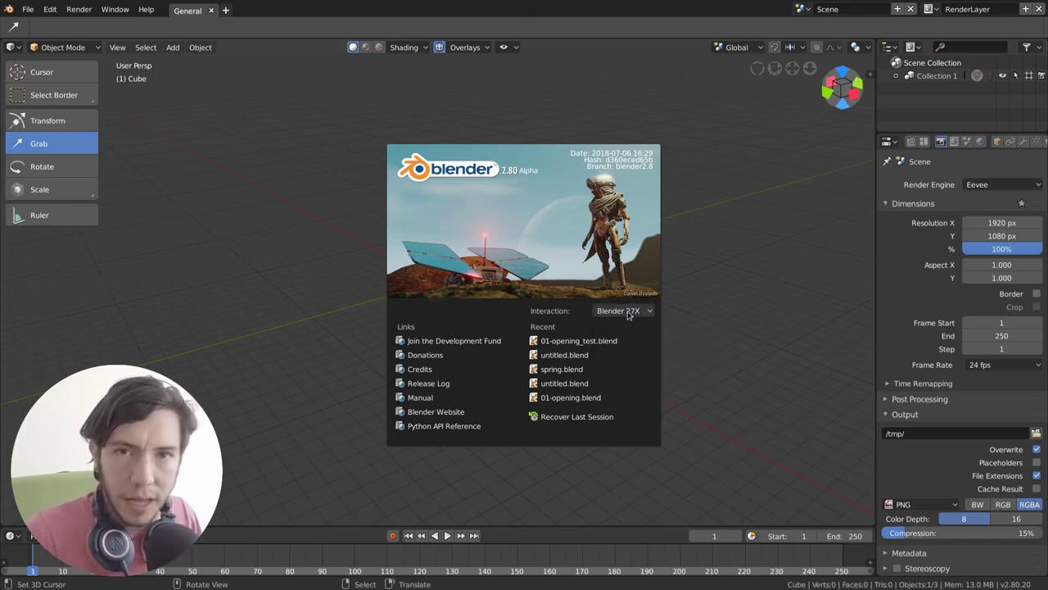
click(567, 227)
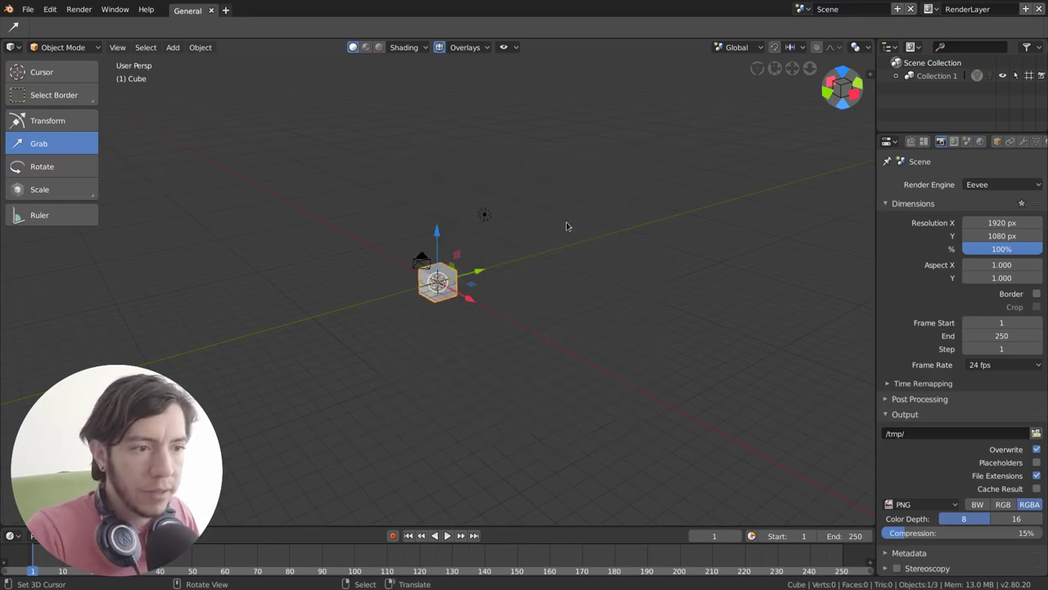
Test Tab edit/object toggling and Ctrl+Tab weight paint mode under the 27X keymap
scroll(495, 325, up, 5)
key(Tab)
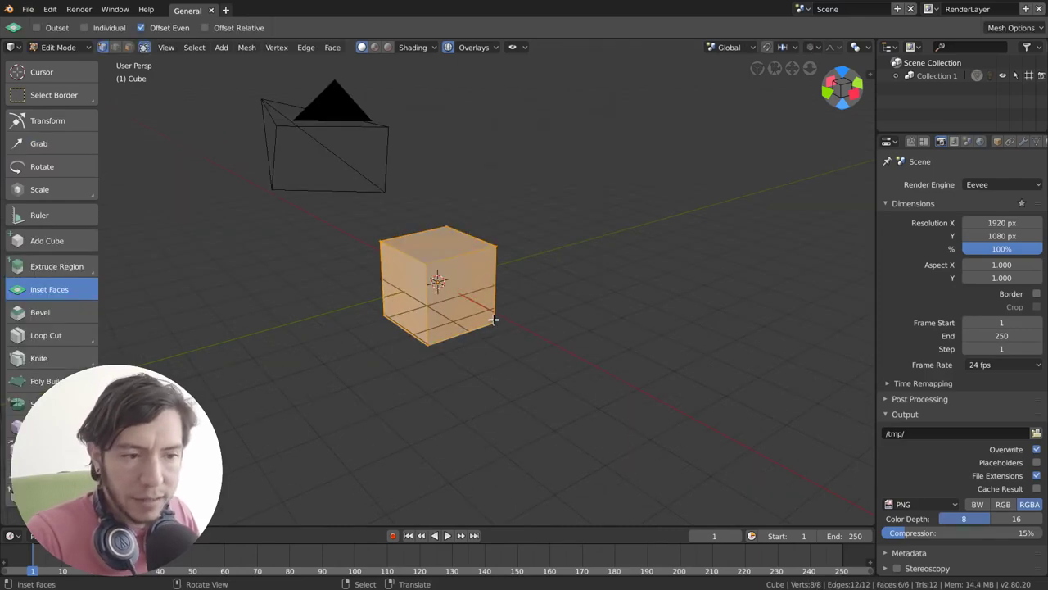
key(Tab)
middle_drag(494, 326, 530, 326)
key(ctrl+Tab)
key(ctrl+Tab)
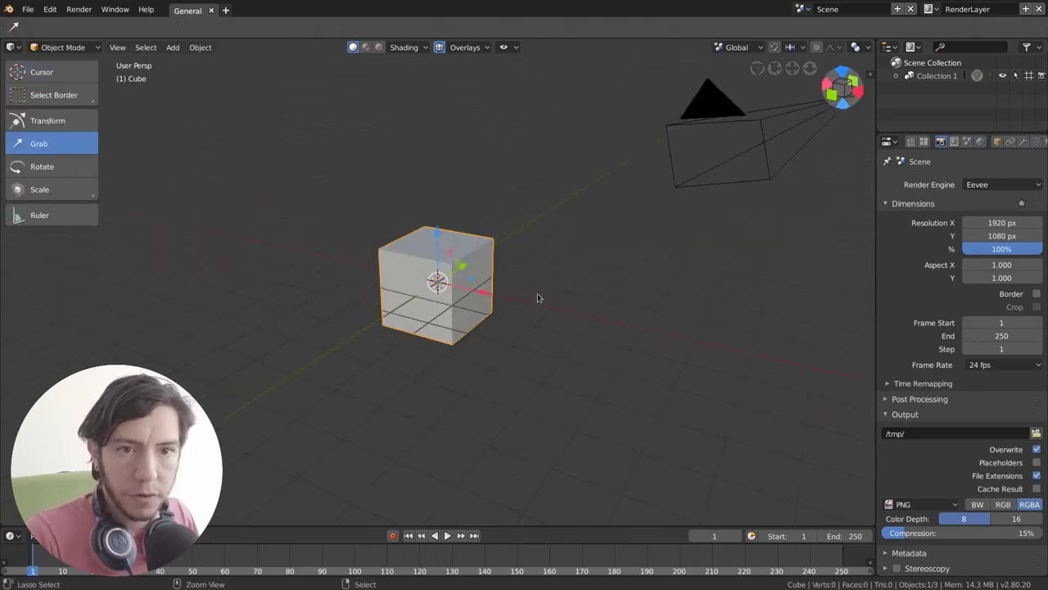
Restore Blender's factory settings
click(28, 10)
click(86, 165)
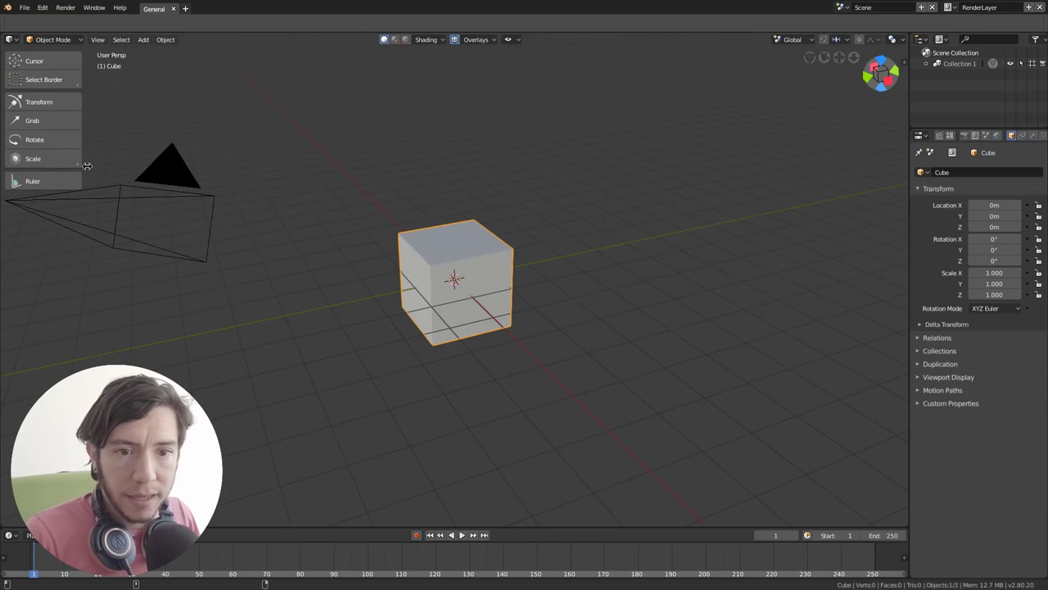
mouse_move(508, 325)
middle_down()
mouse_move(531, 326)
mouse_move(517, 327)
middle_up()
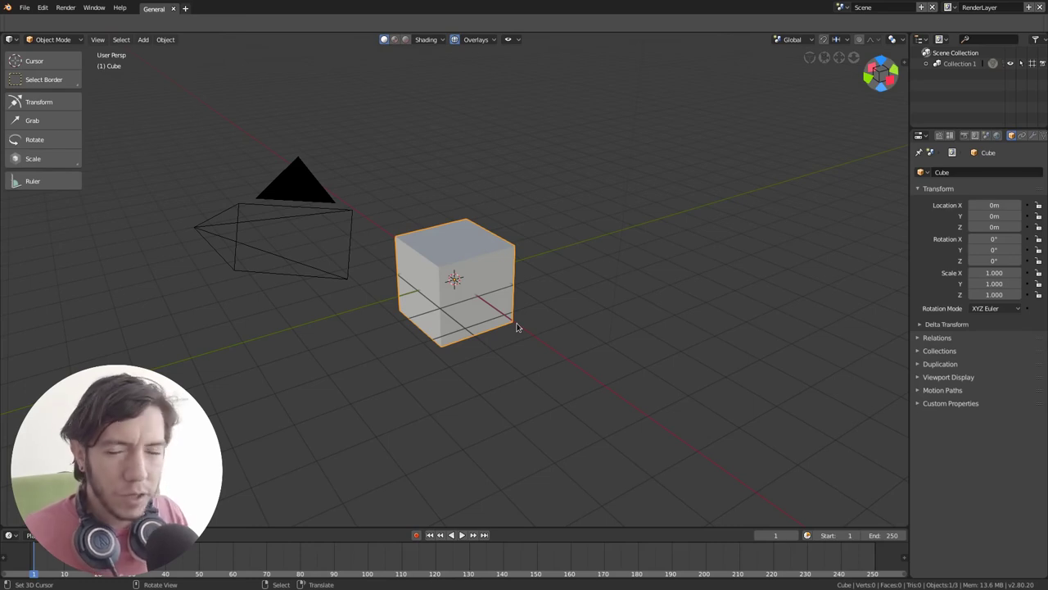
scroll(517, 328, down, 2)
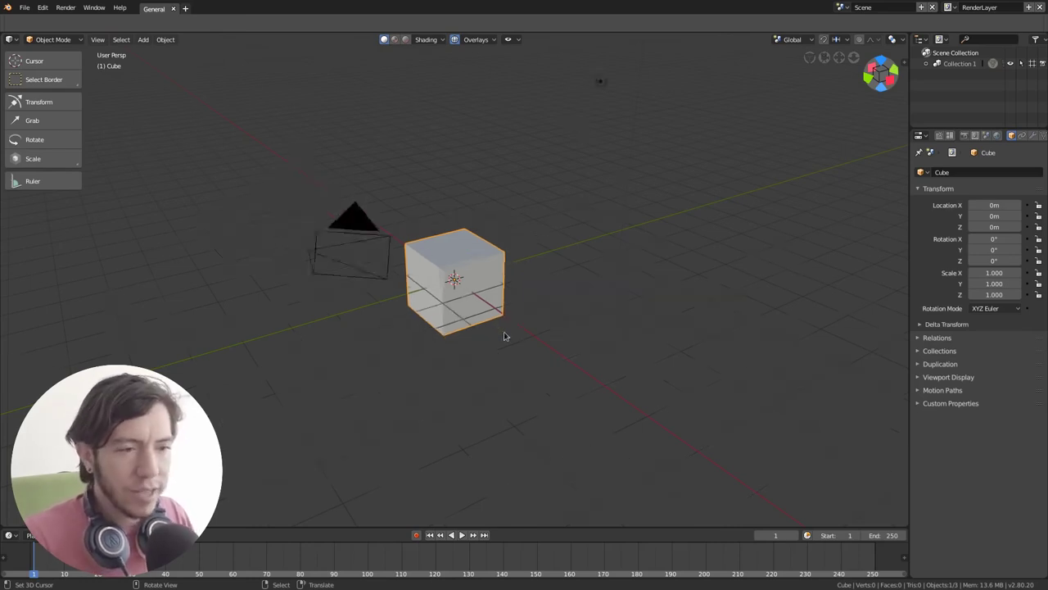
scroll(515, 326, down, 2)
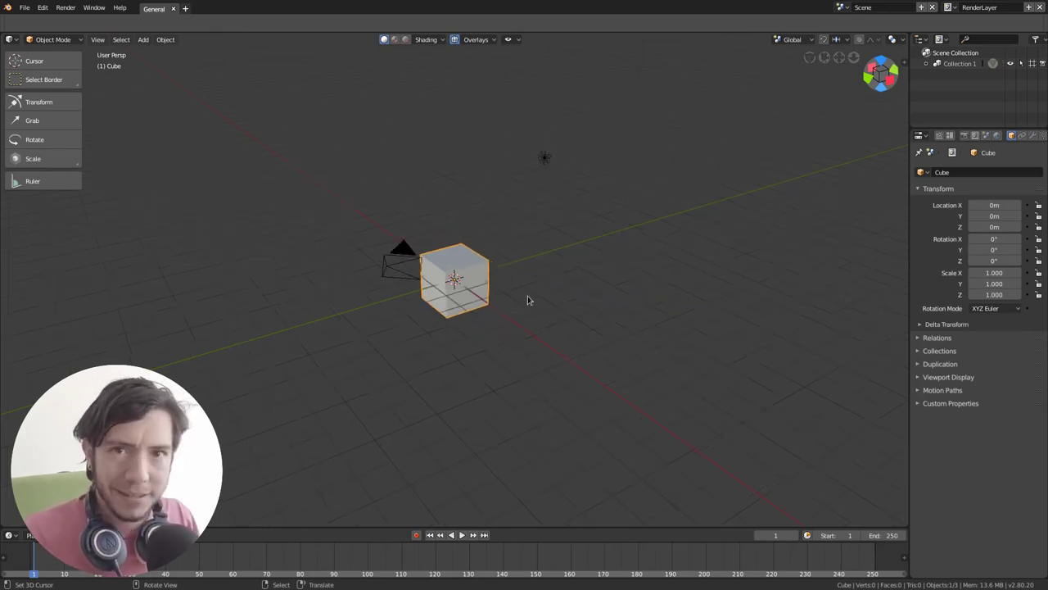
scroll(528, 300, up, 3)
key(Tab)
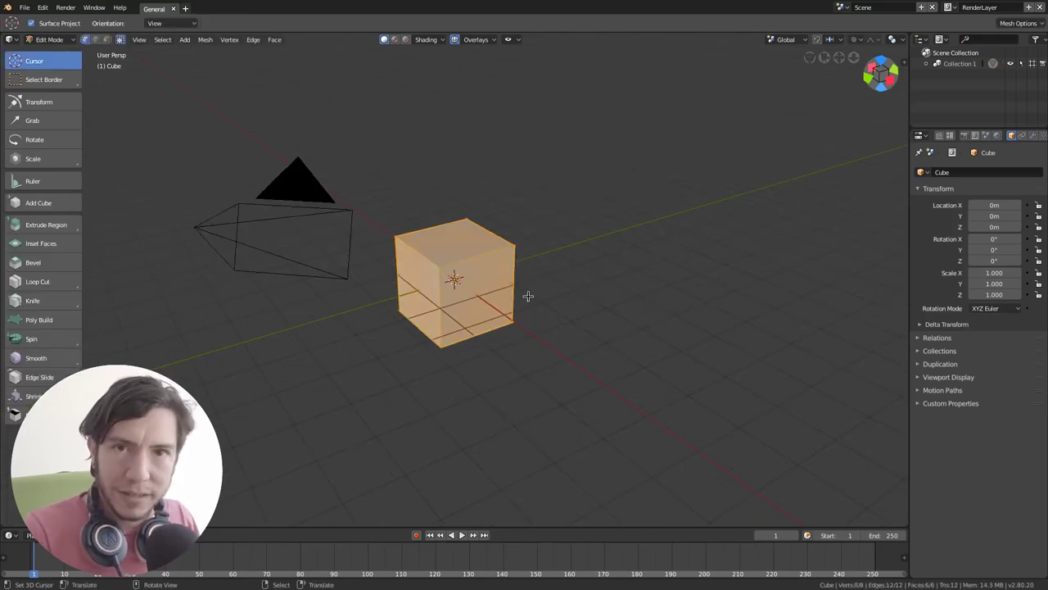
key(Tab)
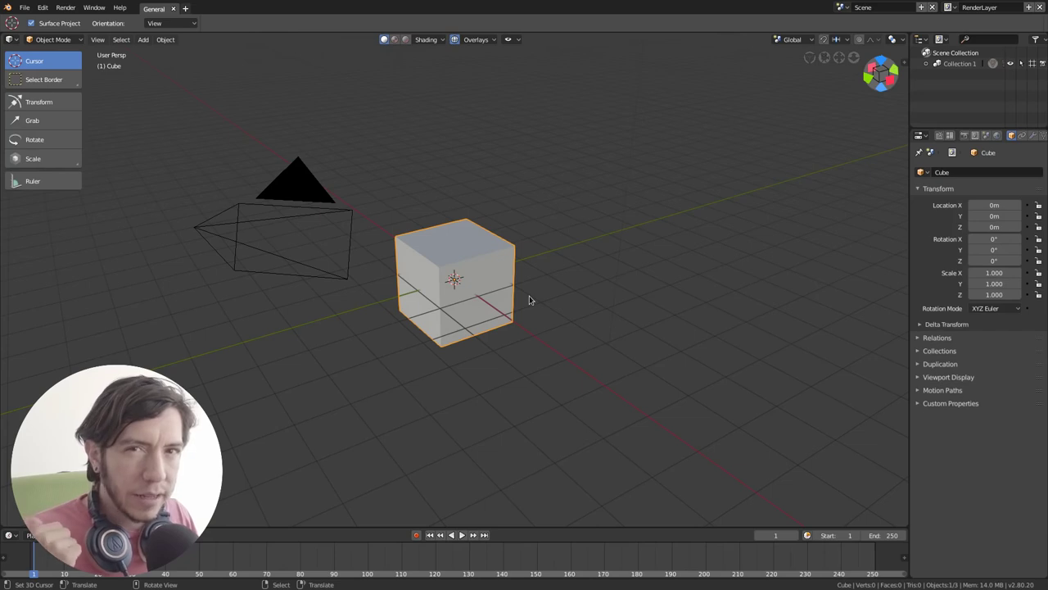
middle_drag(529, 295, 554, 294)
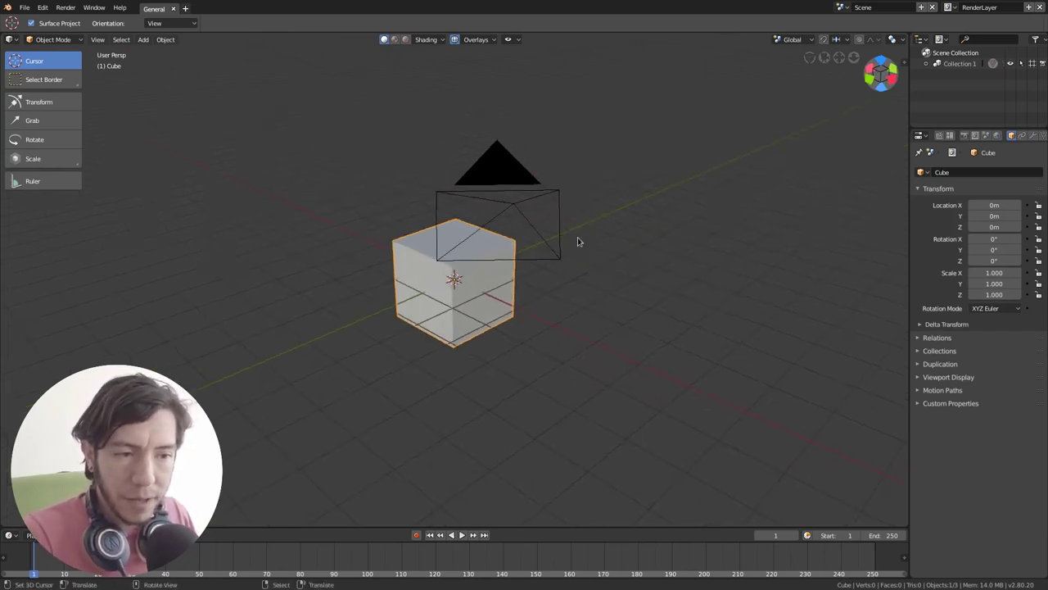
middle_drag(577, 240, 592, 250)
key(ctrl+Tab)
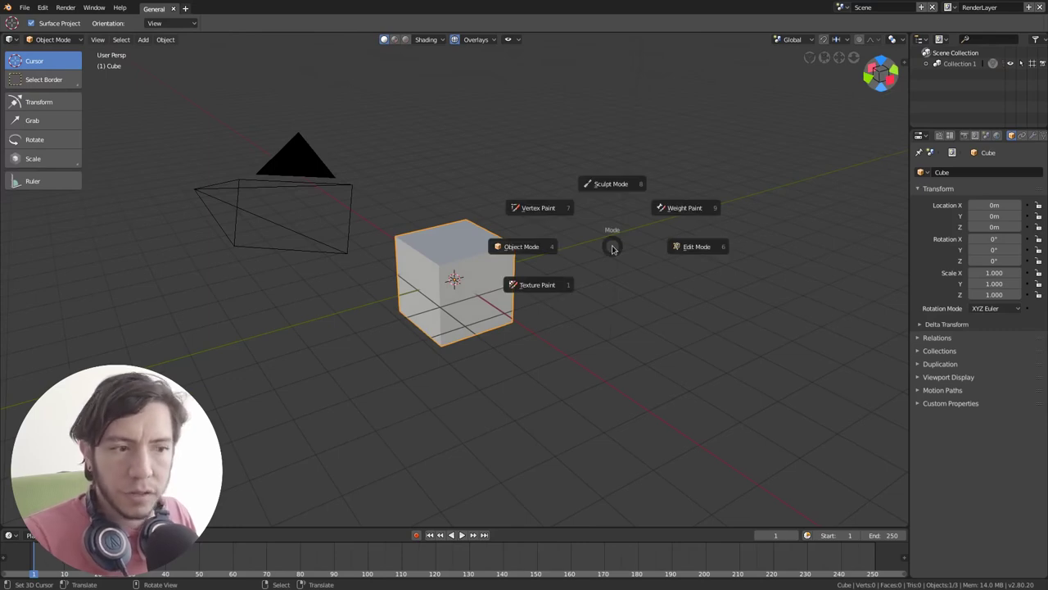
key(Escape)
key(Tab)
key(Tab)
key(Tab)
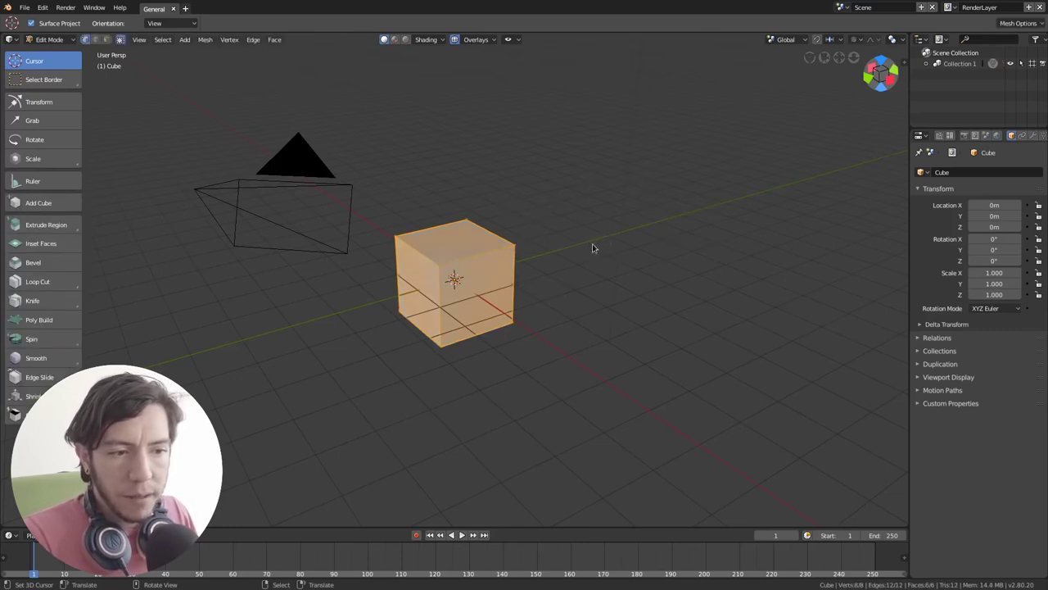
key(Tab)
key(Tab)
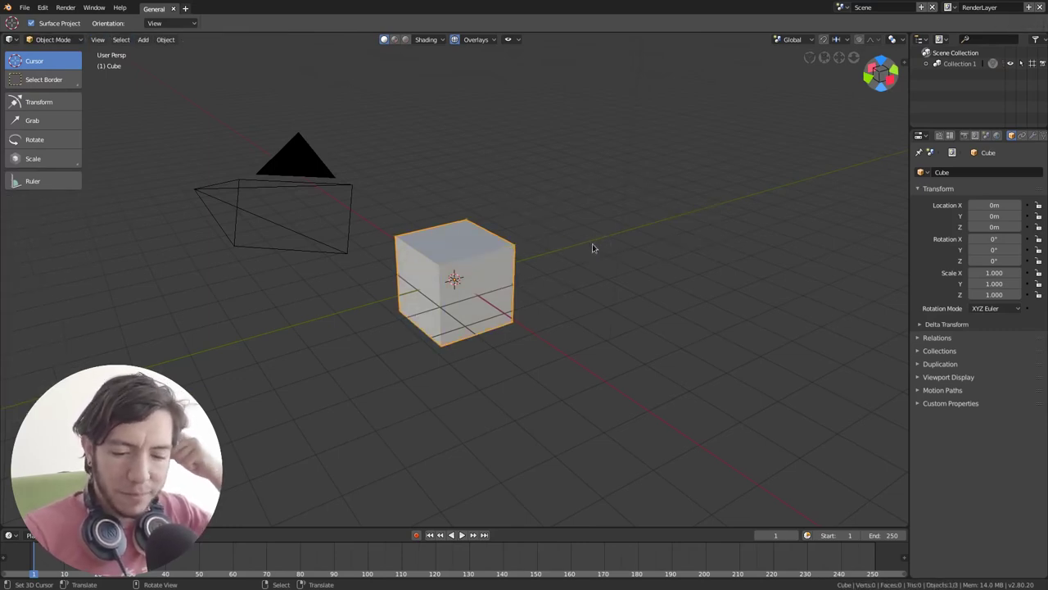
key(Tab)
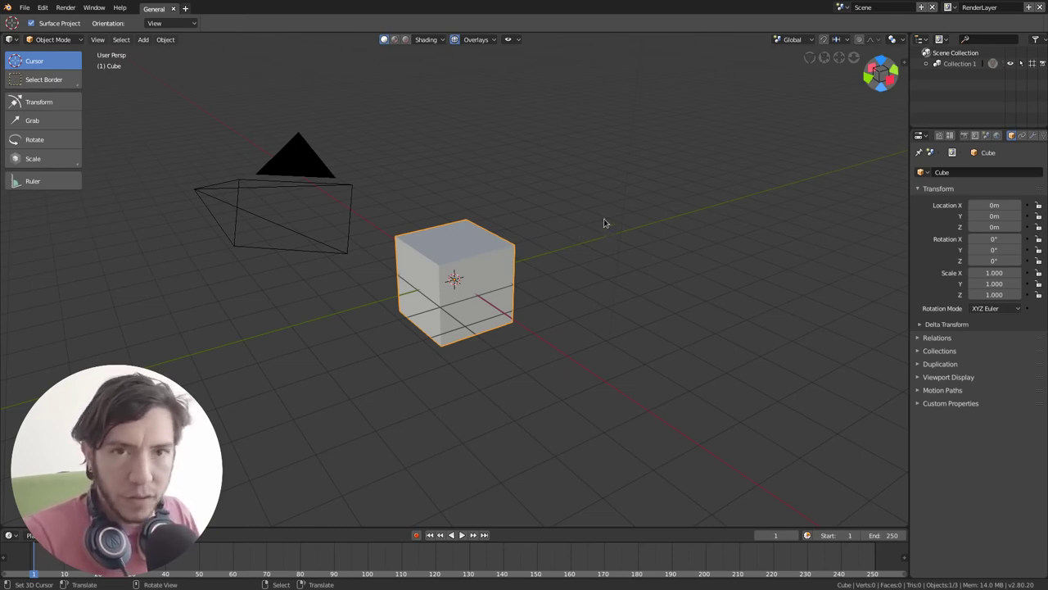
Toggle the cube between Edit and Object Mode using Tab and the Ctrl+Tab pie menu
key(Tab)
key(Tab)
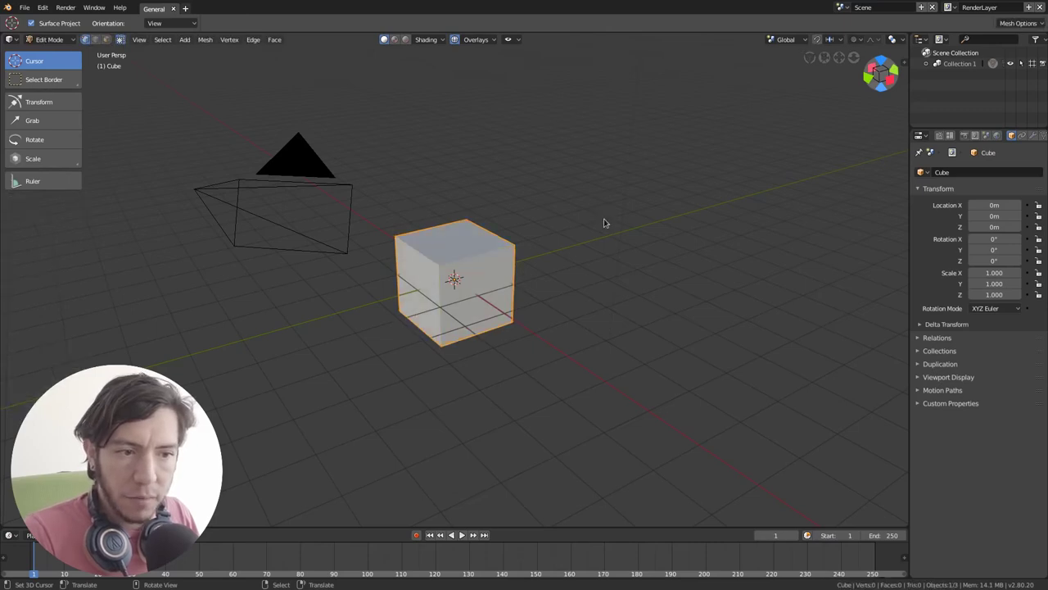
key(ctrl+Tab)
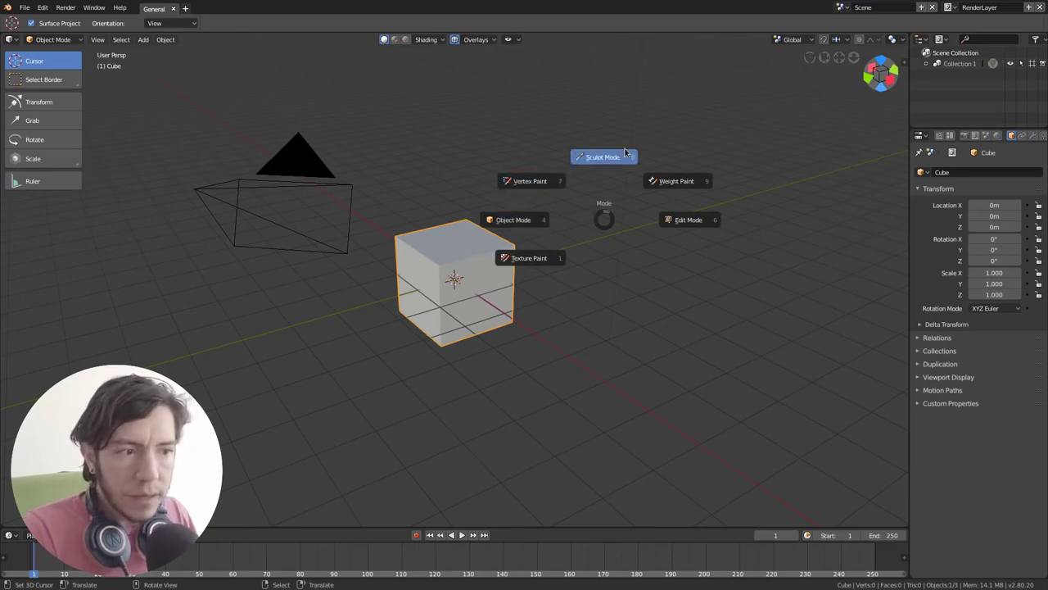
click(545, 221)
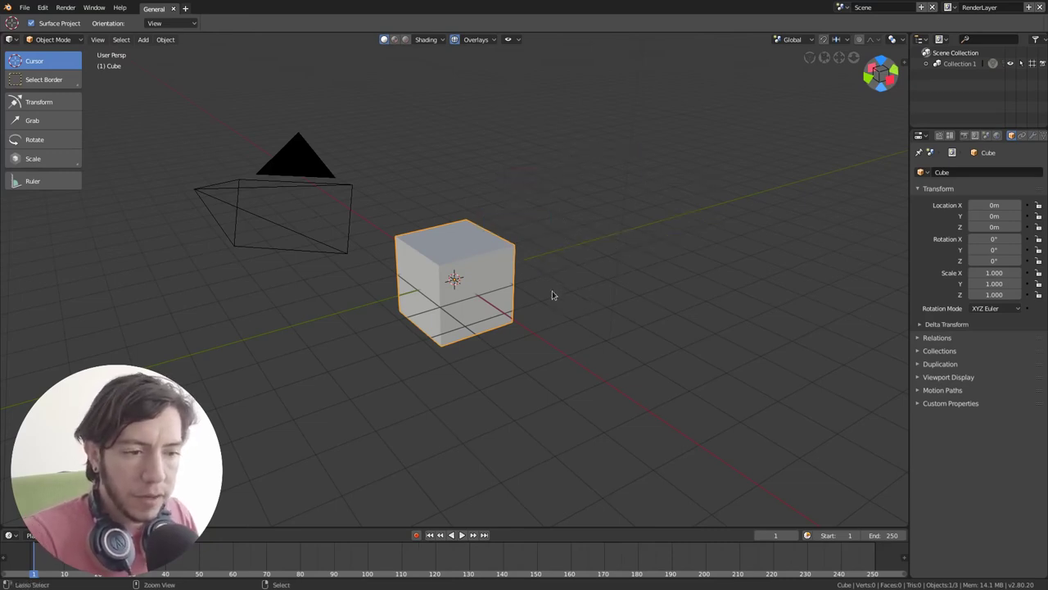
key(Tab)
key(Tab)
key(Tab)
key(Tab)
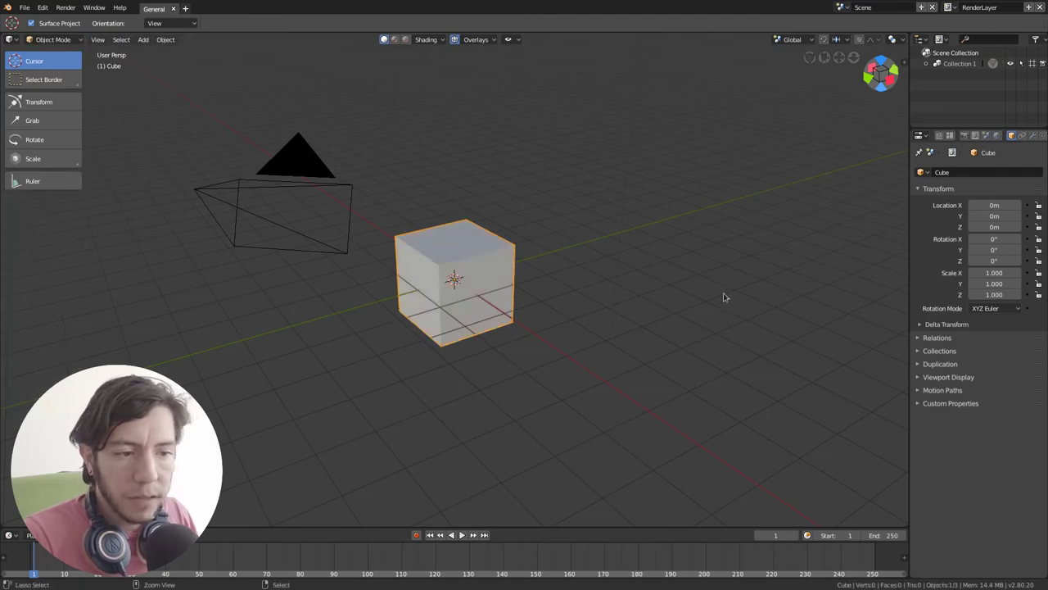
key(ctrl+Tab)
click(389, 278)
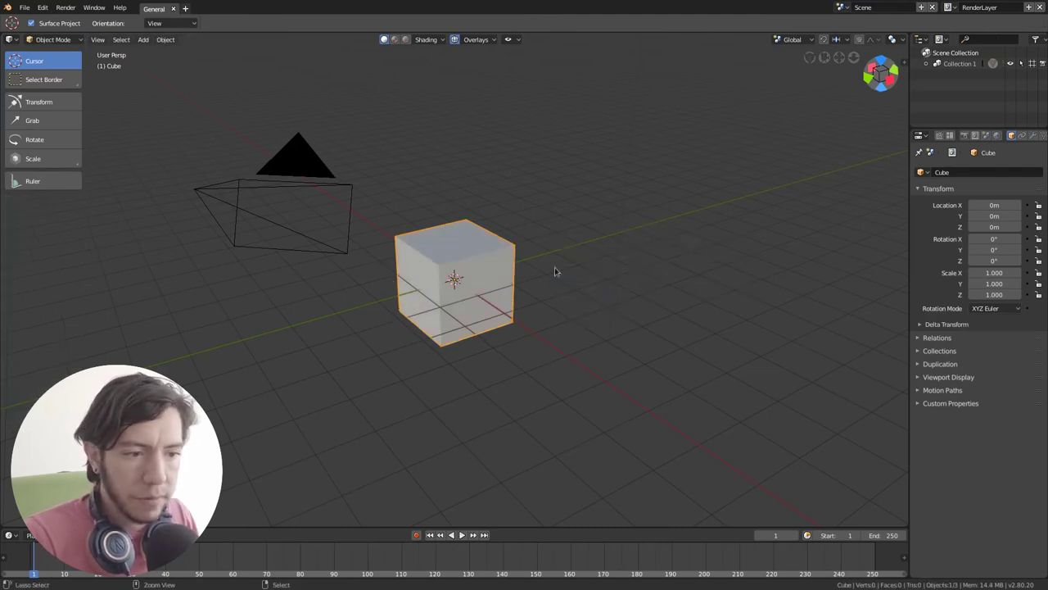
Enter Edit Mode again, orbit and zoom around the cube, and return to Object Mode
key(Tab)
key(Tab)
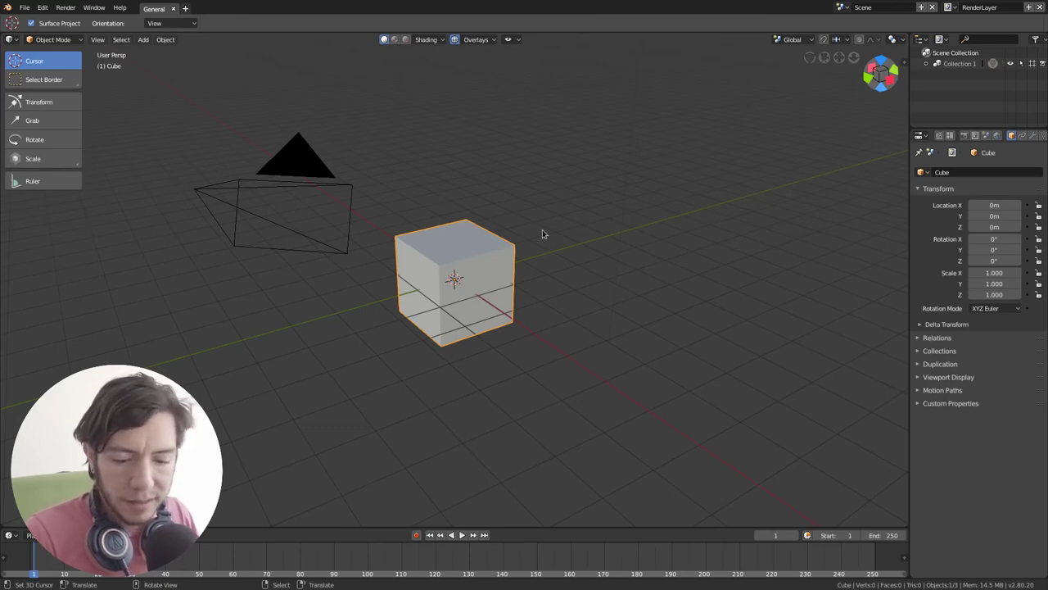
middle_drag(533, 248, 562, 253)
key(Tab)
scroll(562, 253, up, 2)
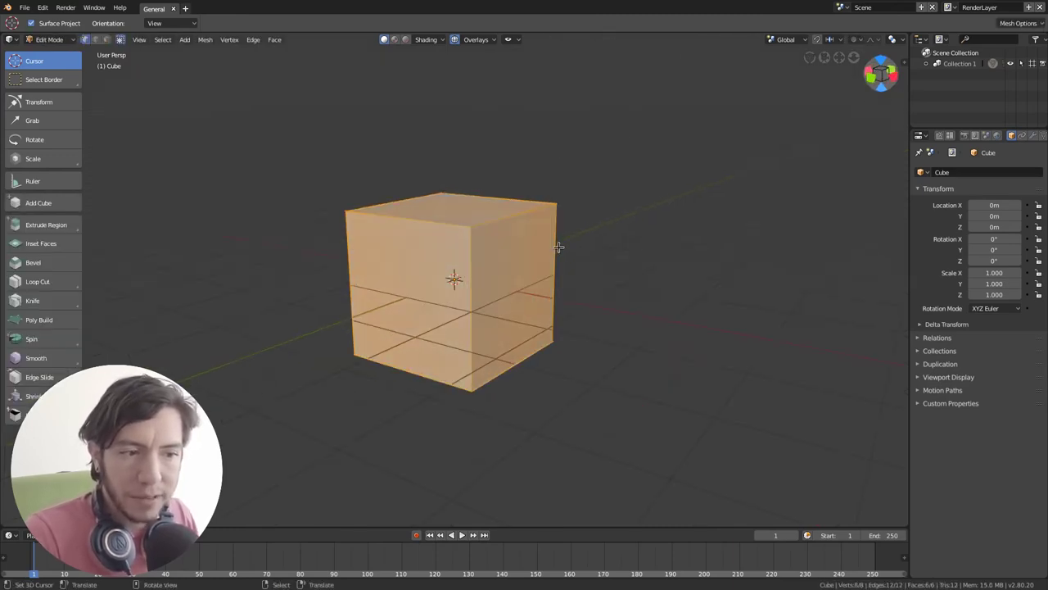
key(Tab)
scroll(567, 240, down, 1)
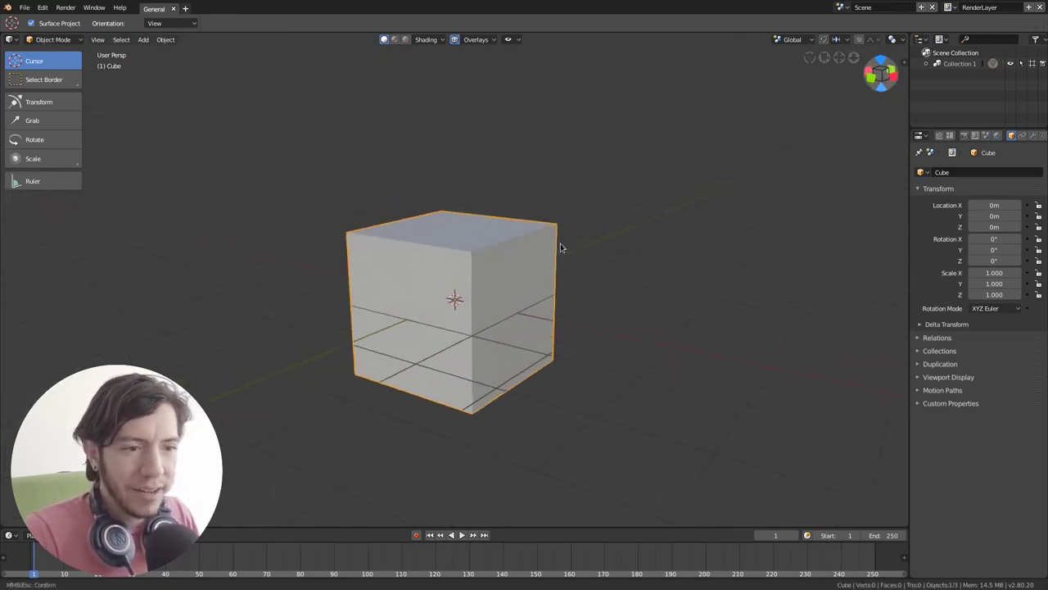
scroll(561, 243, down, 2)
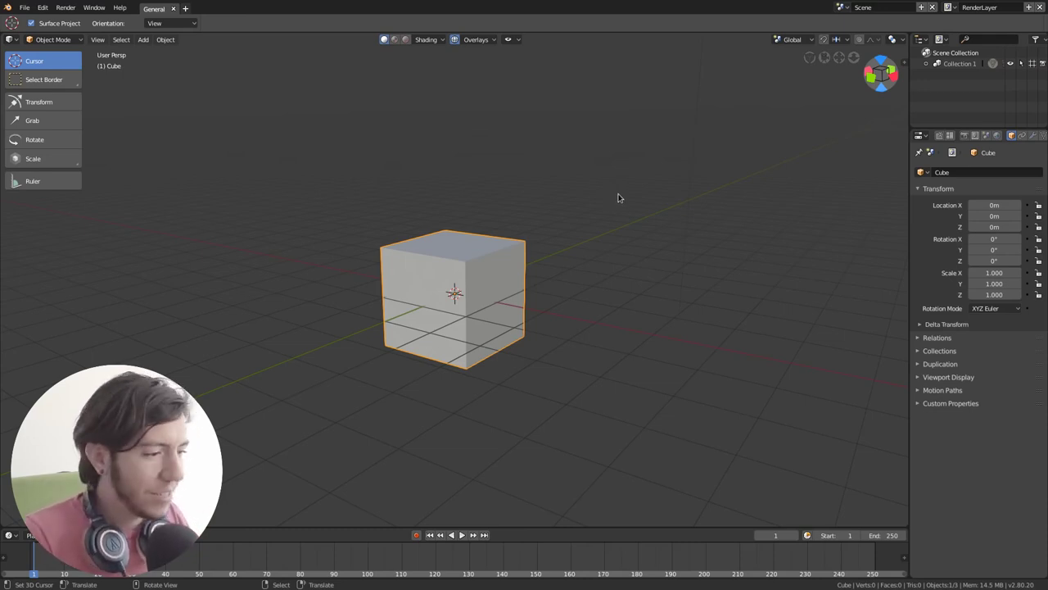
Dismiss the Ctrl+Tab mode pie menu, staying in Object Mode, then bring up the F3 command search
key(ctrl+Tab)
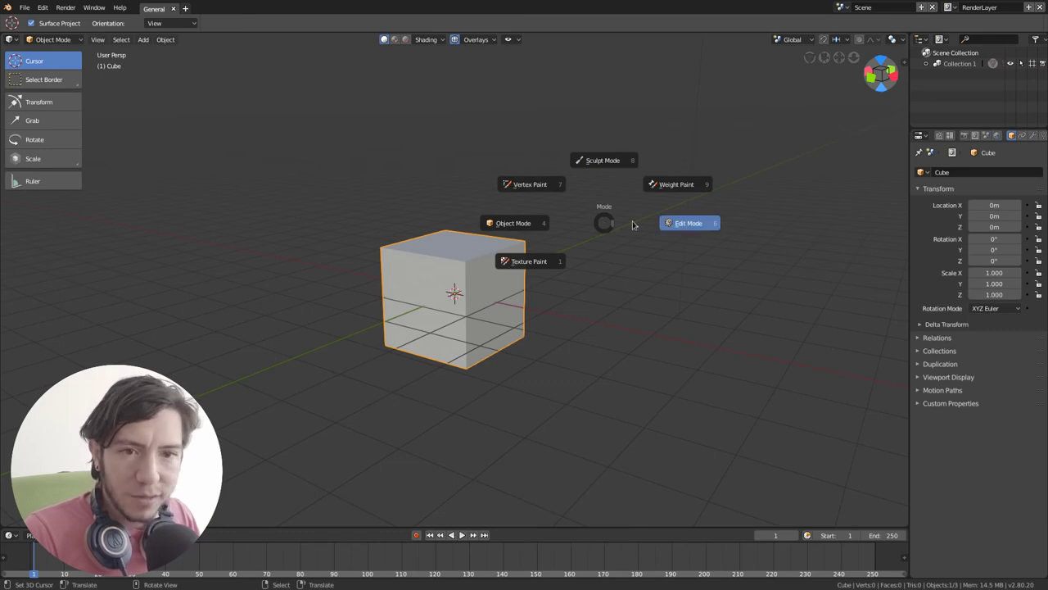
key(Escape)
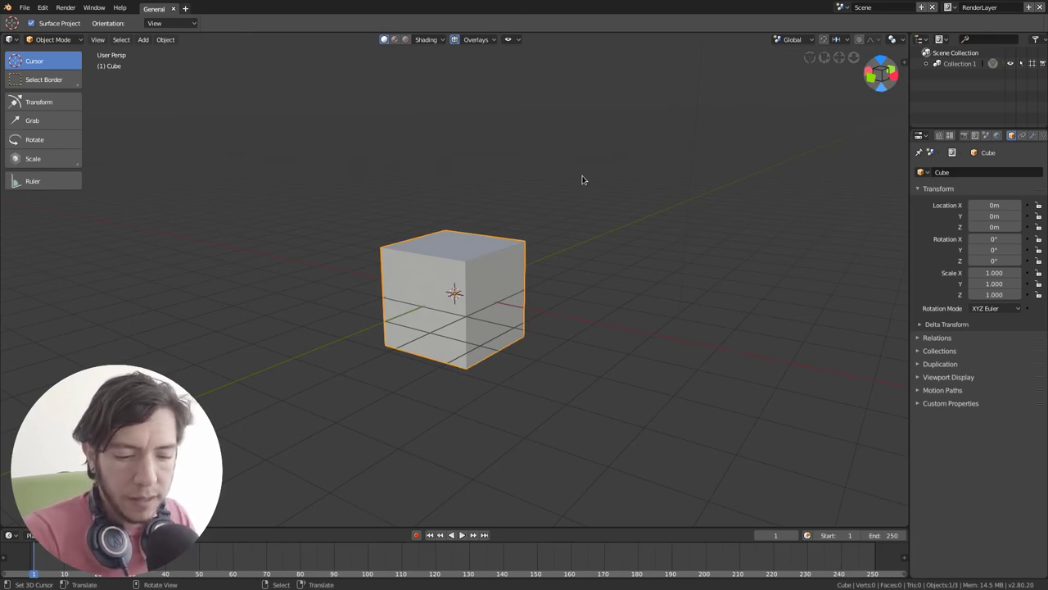
key(F3)
Open the Add-ons preferences and expand, then collapse, the '3D View: Dynamic Context Menu' entry
key(F4)
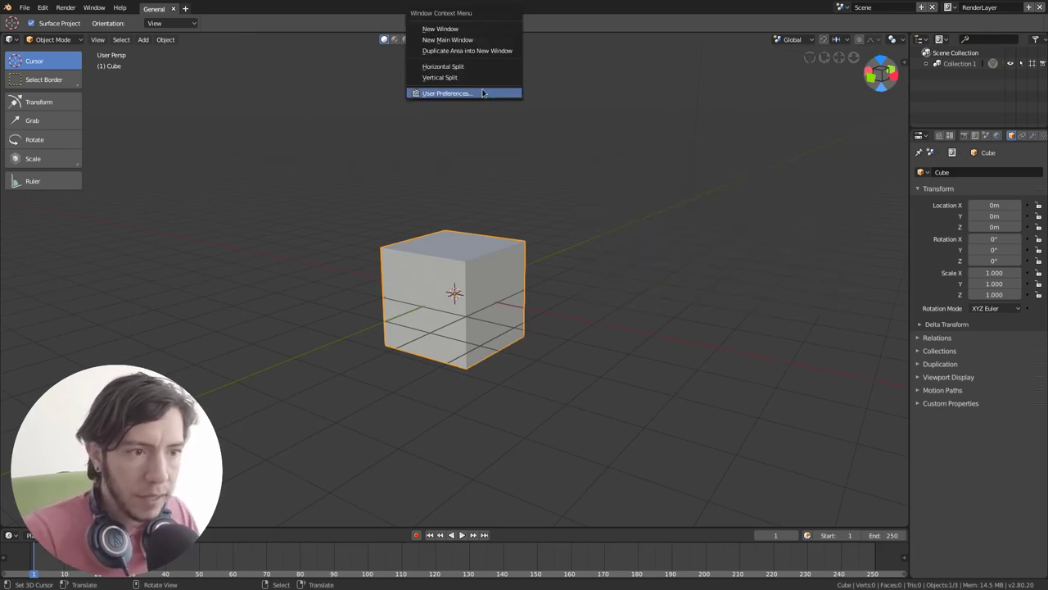
click(484, 93)
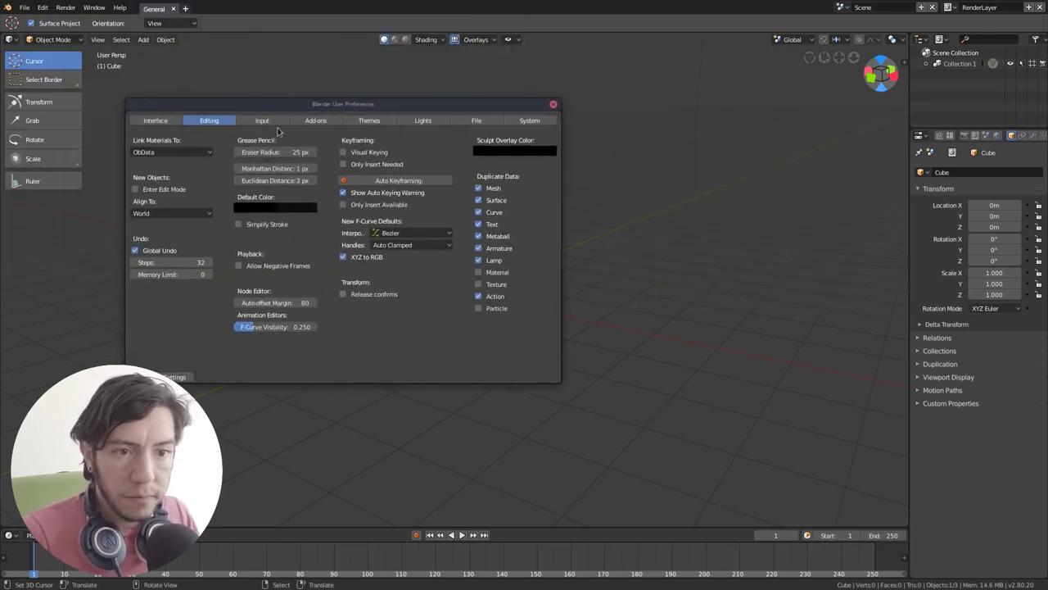
click(316, 121)
scroll(290, 215, down, 2)
scroll(291, 213, down, 2)
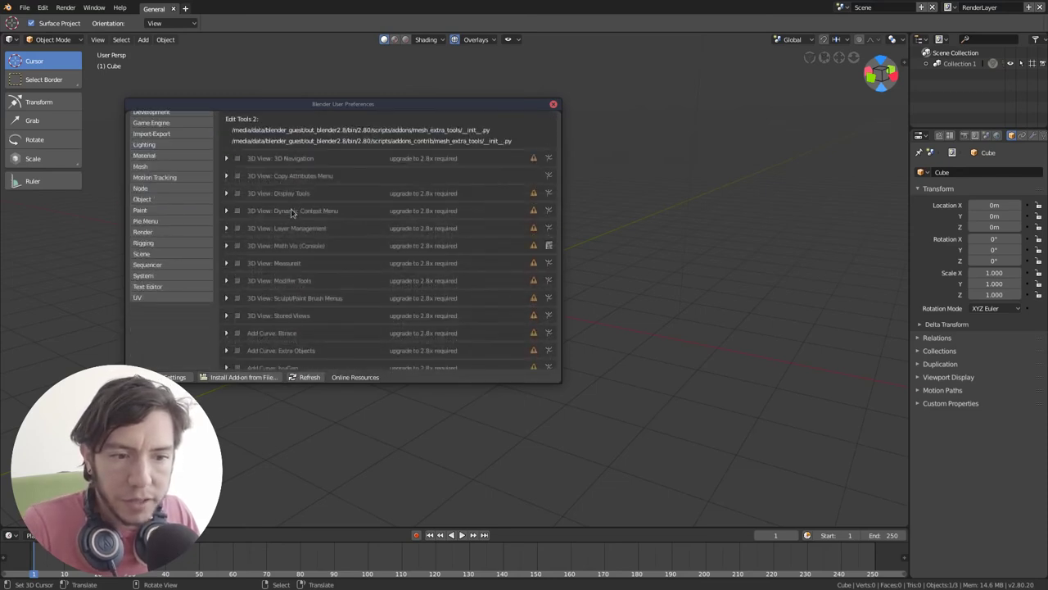
scroll(291, 213, down, 1)
click(227, 189)
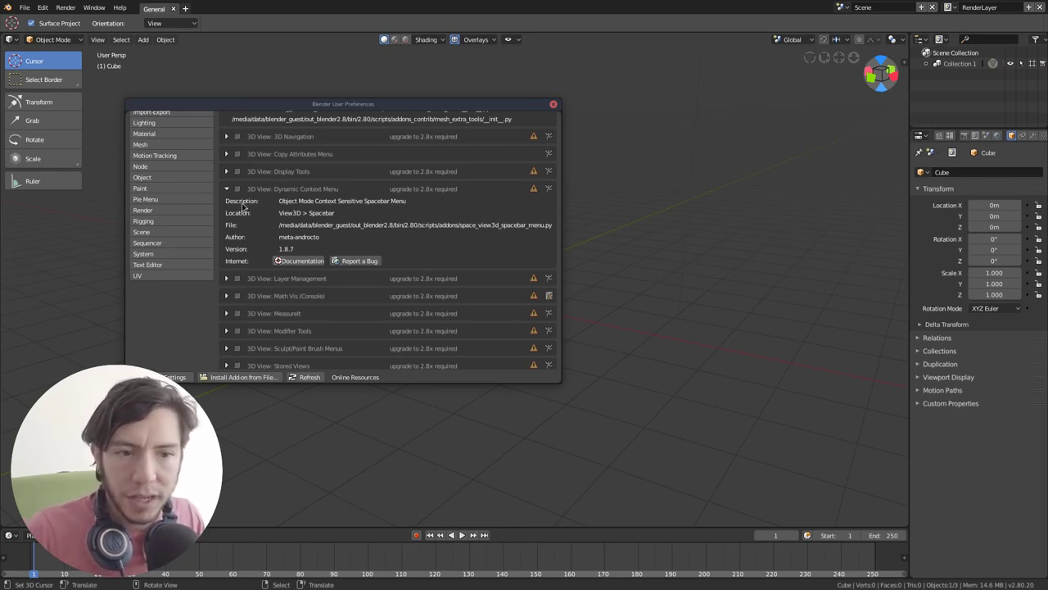
click(227, 190)
scroll(262, 209, up, 5)
scroll(277, 216, up, 5)
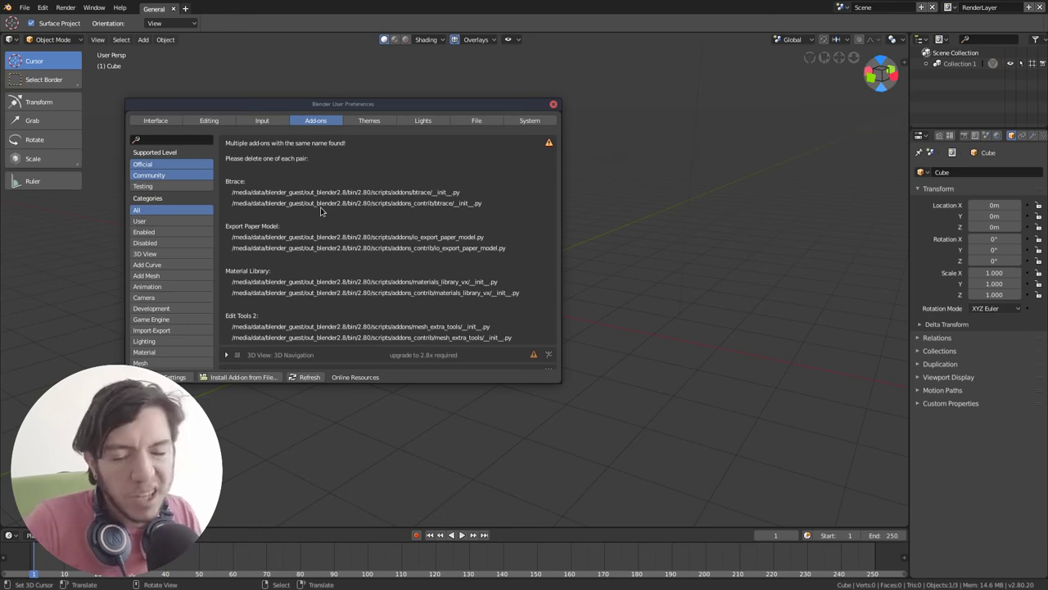
Search the add-ons for 'node' and expand the Node Wrangler details
click(200, 139)
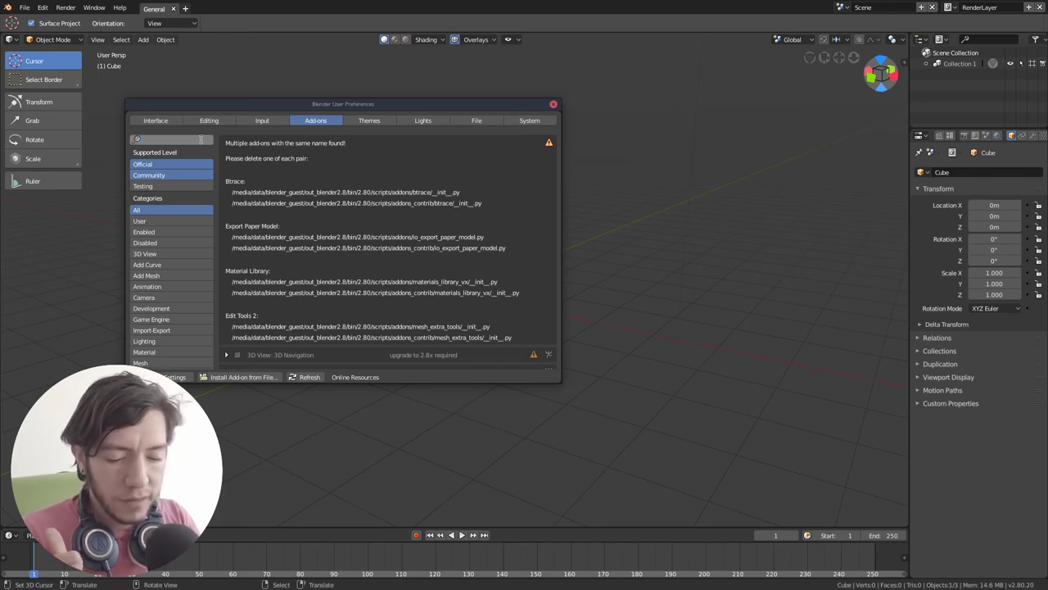
text(node)
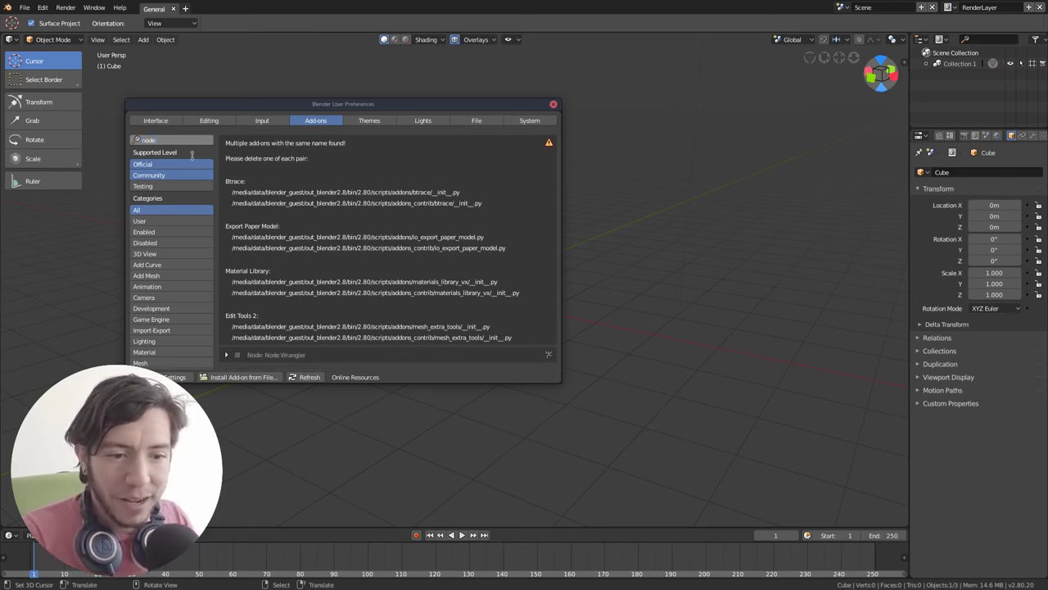
scroll(237, 352, down, 2)
scroll(243, 328, down, 3)
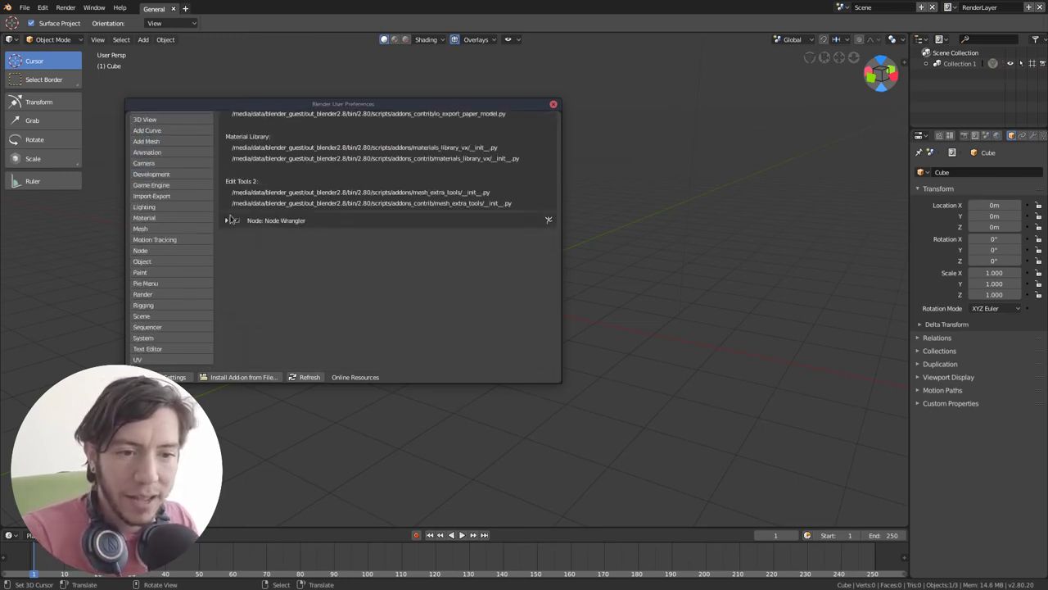
click(228, 220)
Close User Preferences and switch the 3D view to an empty Node Editor
scroll(410, 295, down, 1)
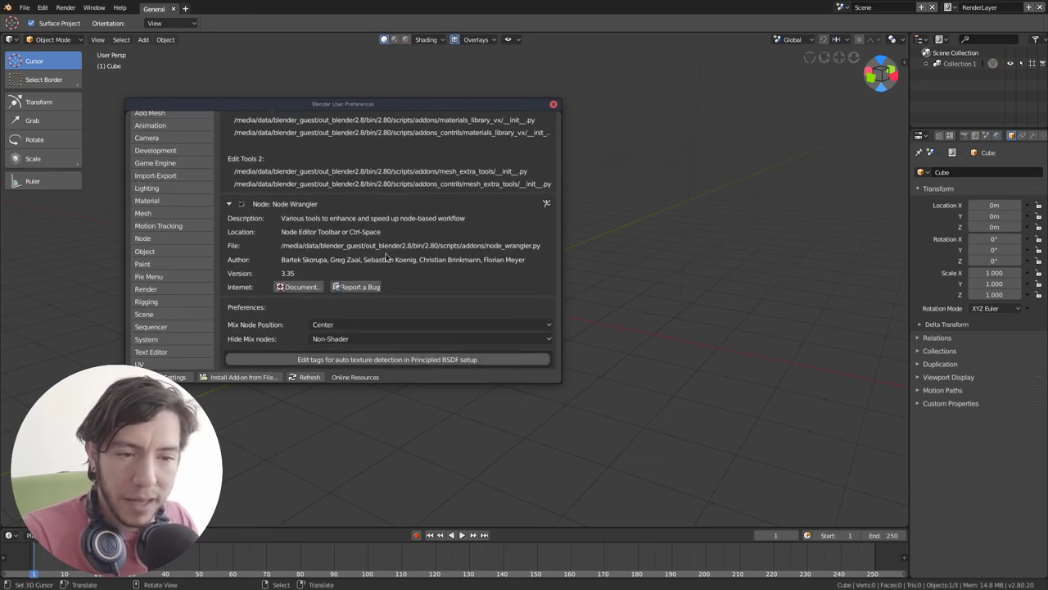
click(554, 104)
key(shift+F3)
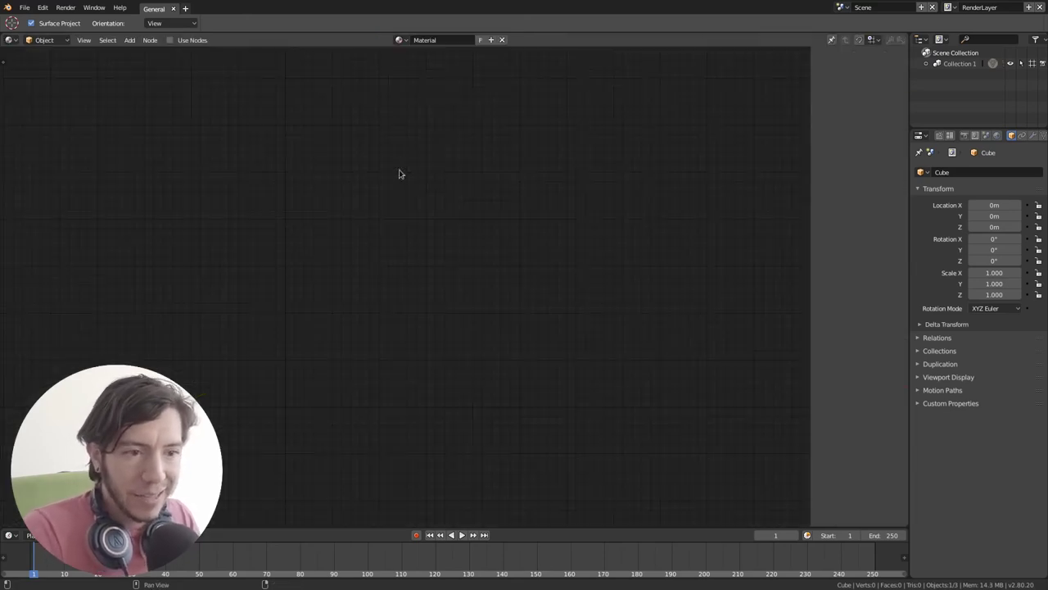
Enable nodes for the cube's material and place a duplicate Principled BSDF at upper left
click(188, 40)
key(Home)
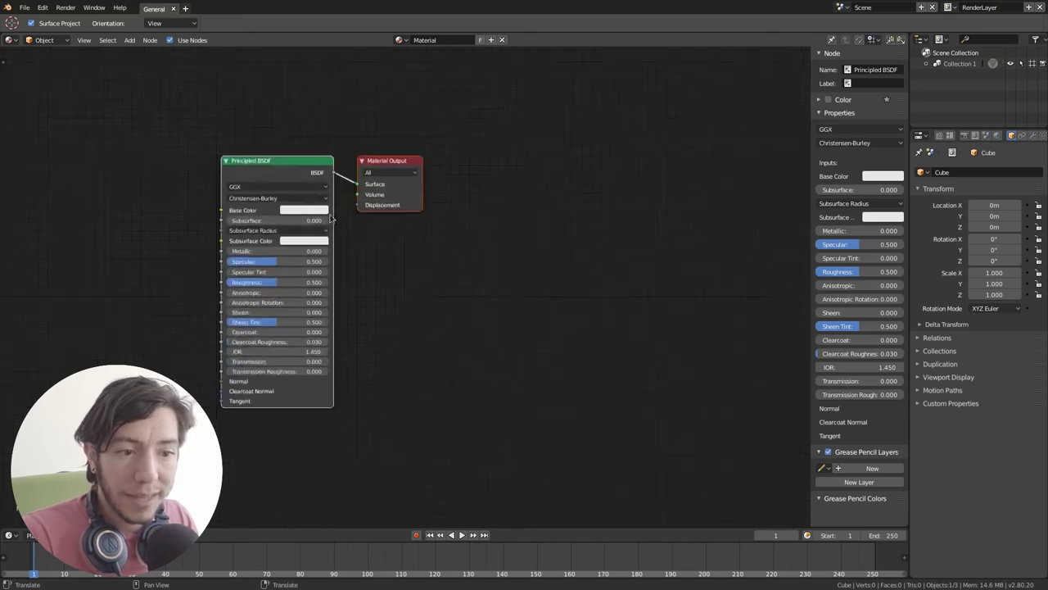
scroll(309, 221, down, 4)
middle_drag(309, 221, 464, 325)
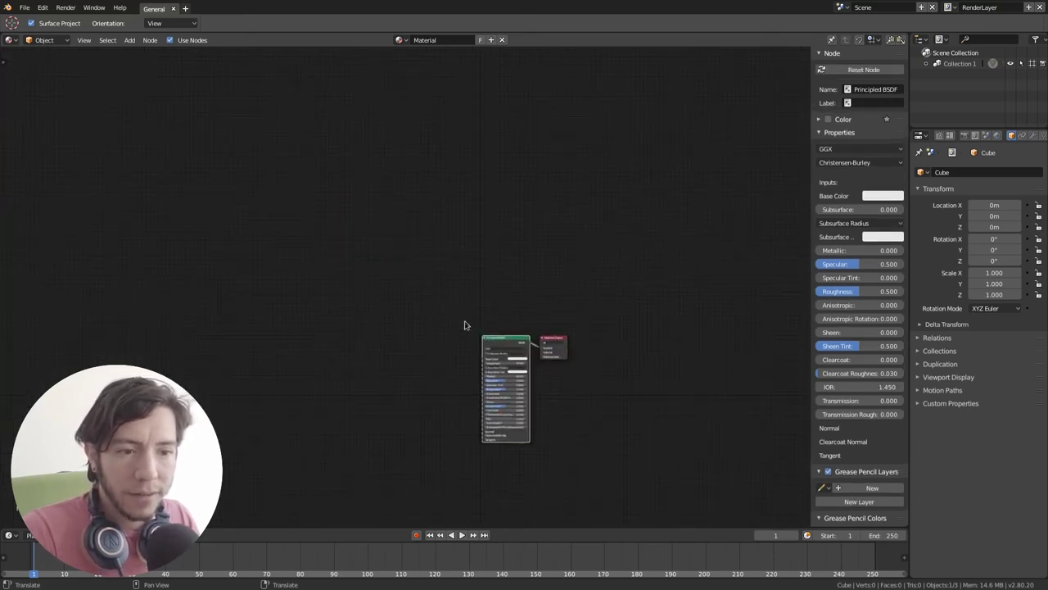
scroll(464, 325, up, 3)
key(shift+d)
click(123, 213)
Link the Material Output to the upper Principled BSDF after toggling between both BSDFs
middle_drag(473, 192, 597, 208)
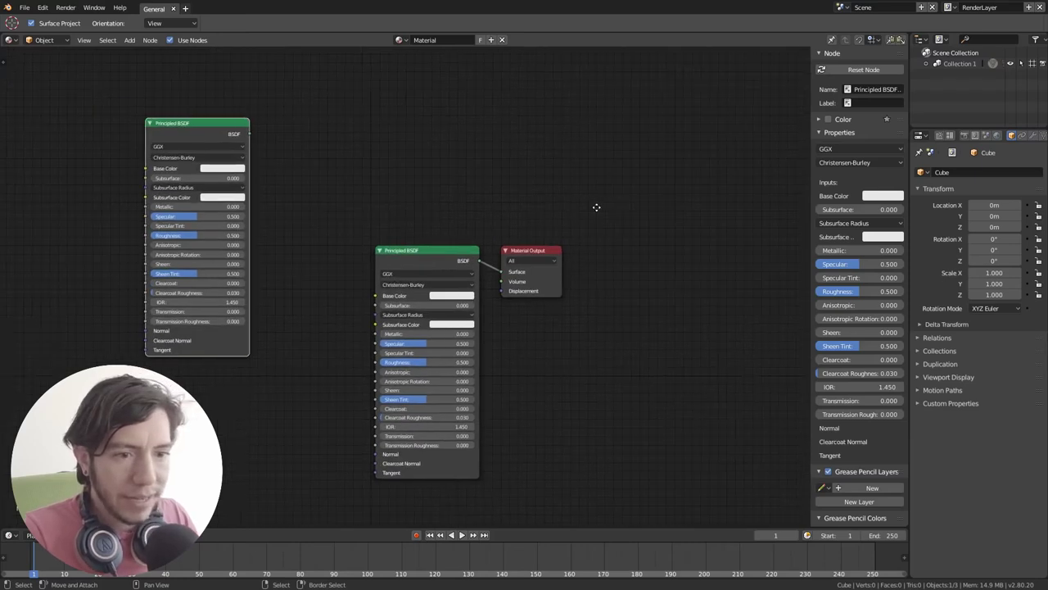
click(965, 136)
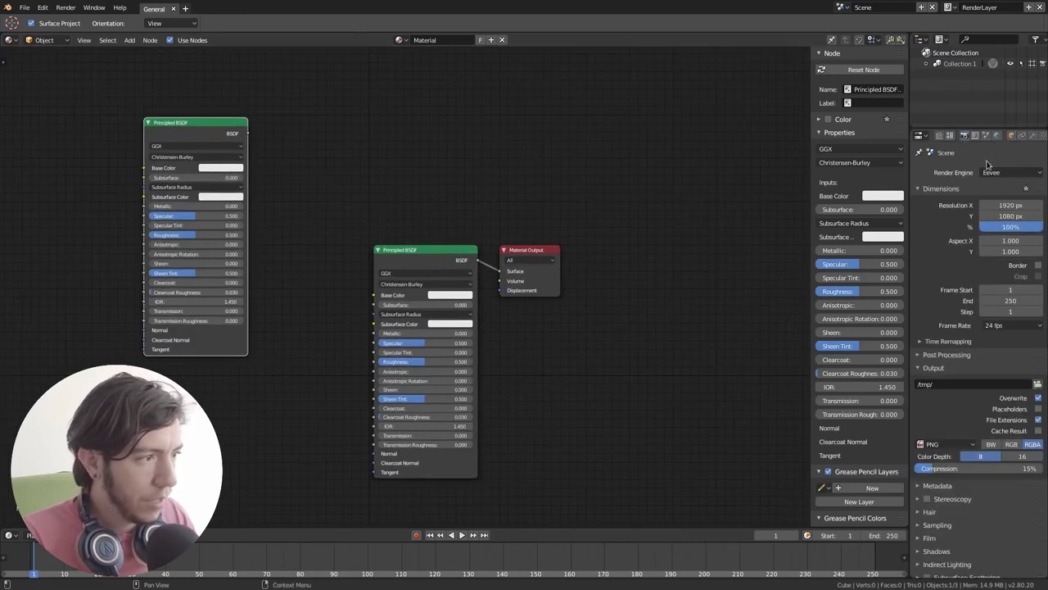
ctrl+shift+click(221, 133)
ctrl+shift+click(442, 261)
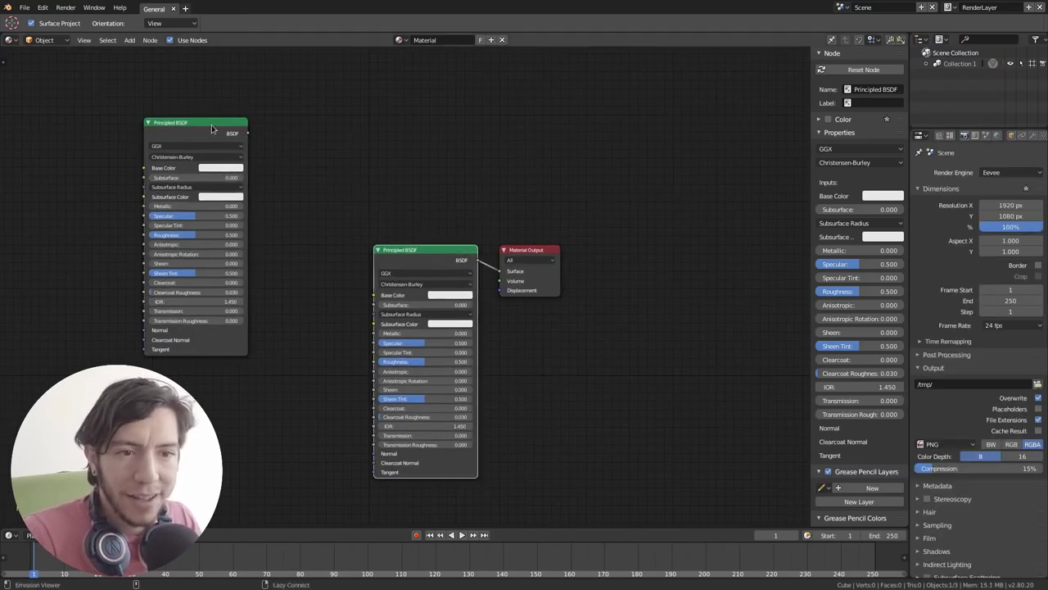
ctrl+shift+click(214, 130)
ctrl+shift+click(410, 253)
ctrl+shift+click(168, 117)
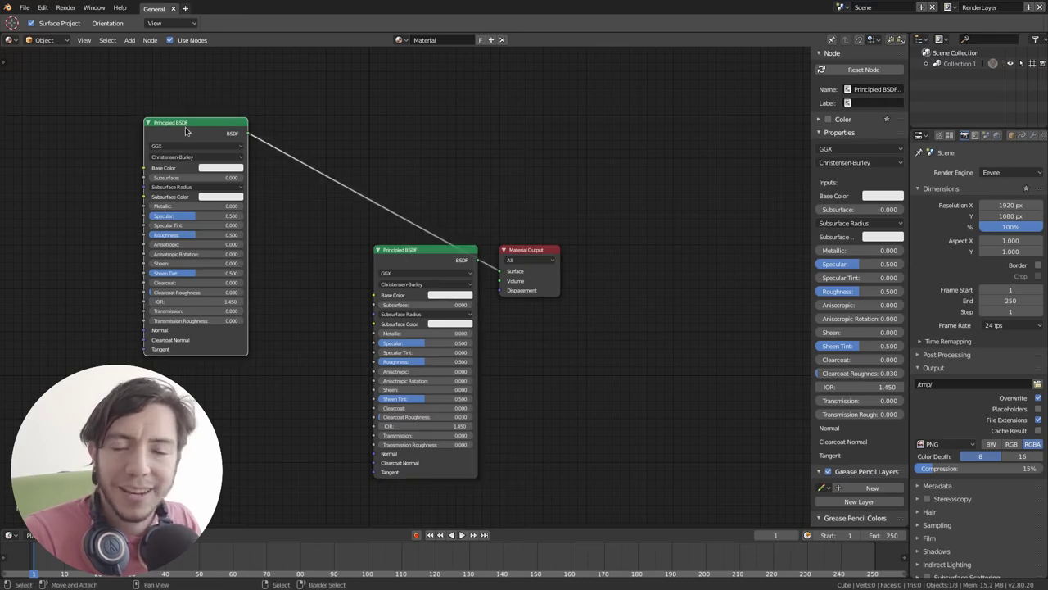
Move the lower Principled BSDF down-left and raise the Material Output node
key(g)
click(518, 275)
drag(518, 274, 519, 207)
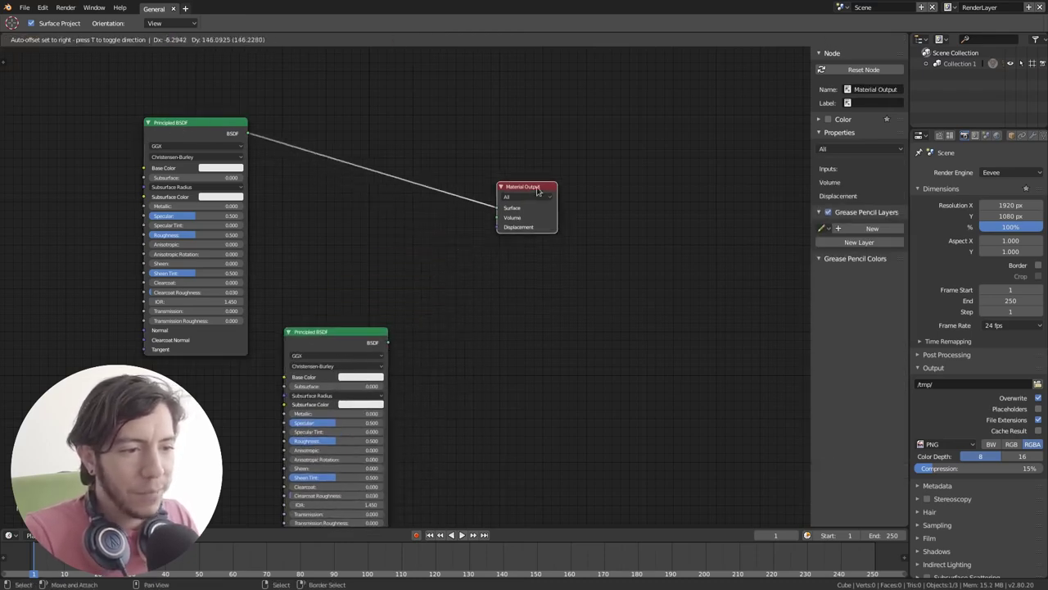
Duplicate the Material Output, place it lower and set its target to Eevee
scroll(479, 254, up, 2)
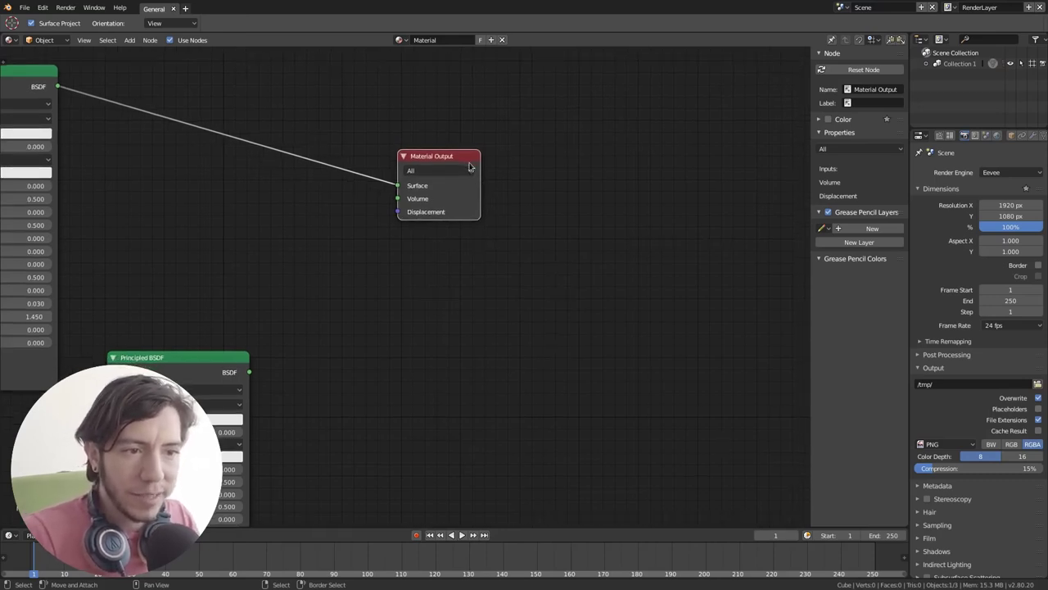
key(shift+d)
click(498, 310)
scroll(487, 282, up, 1)
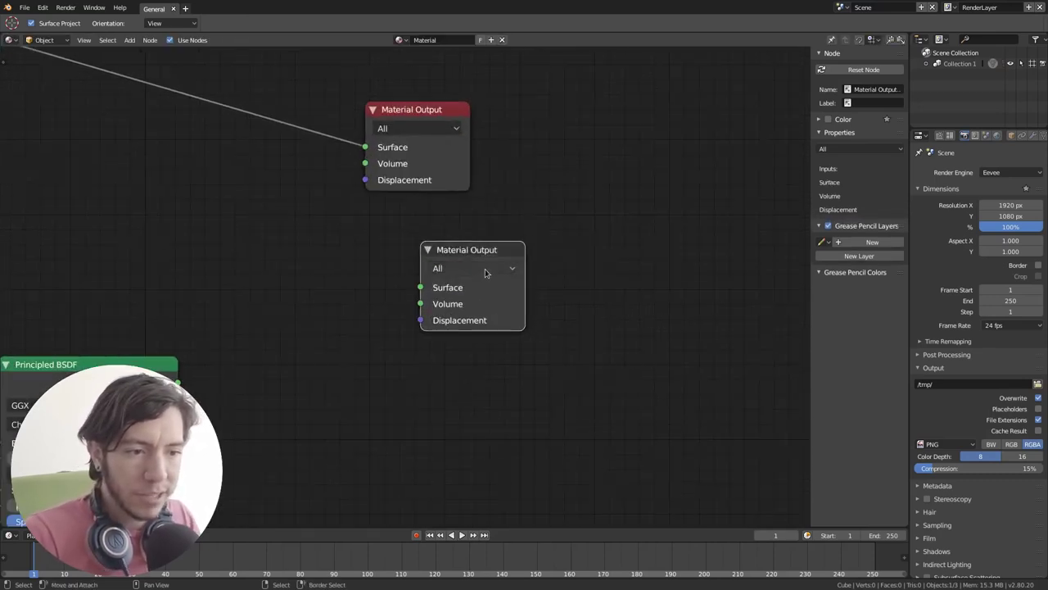
click(489, 269)
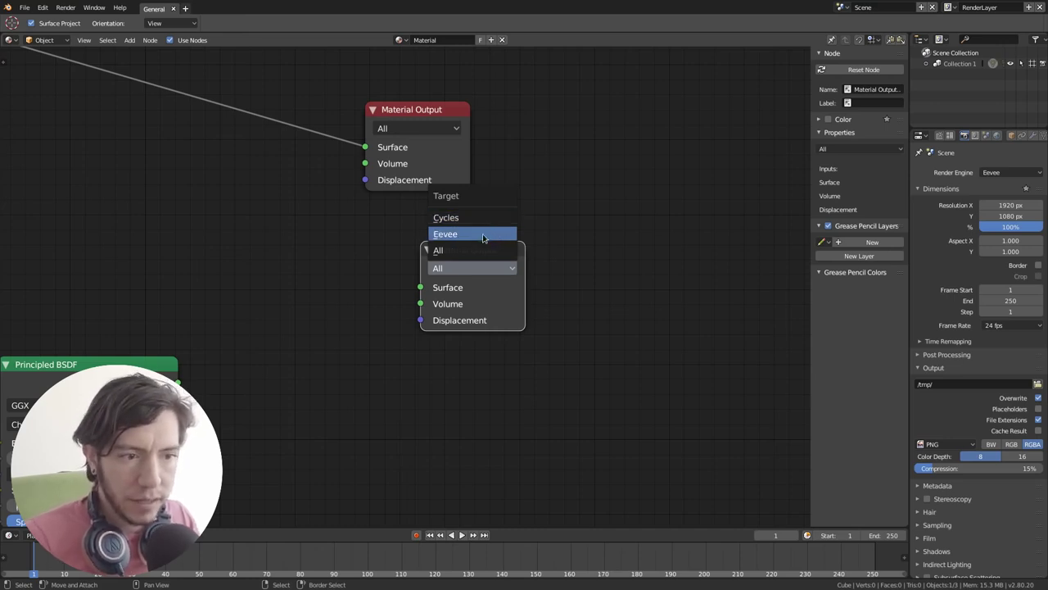
drag(492, 265, 514, 385)
scroll(431, 233, down, 2)
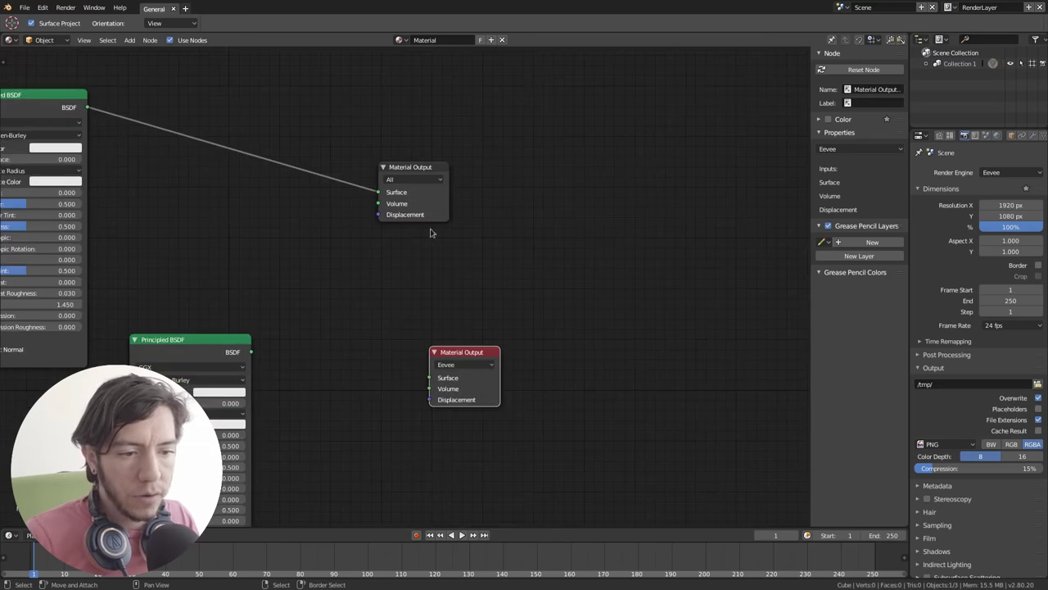
Make the lower Material Output active and switch its target to All
click(425, 171)
key(ctrl+z)
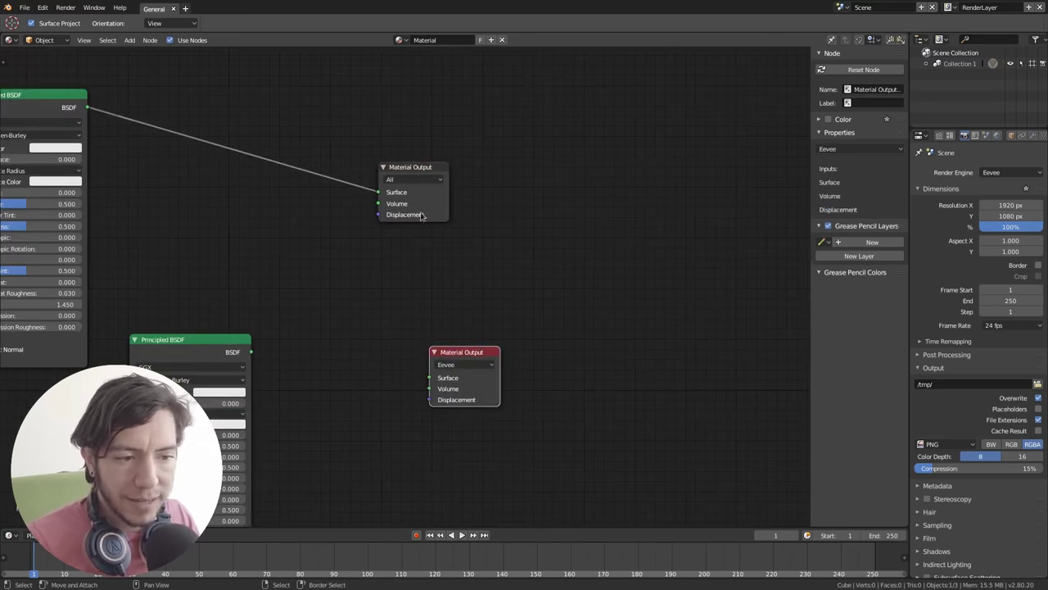
click(473, 365)
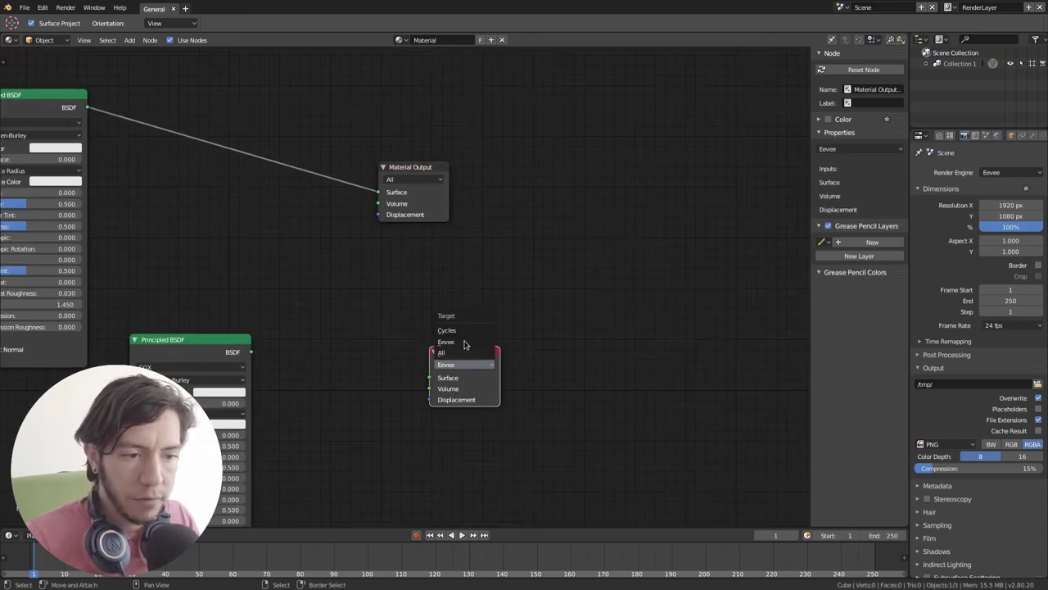
click(466, 342)
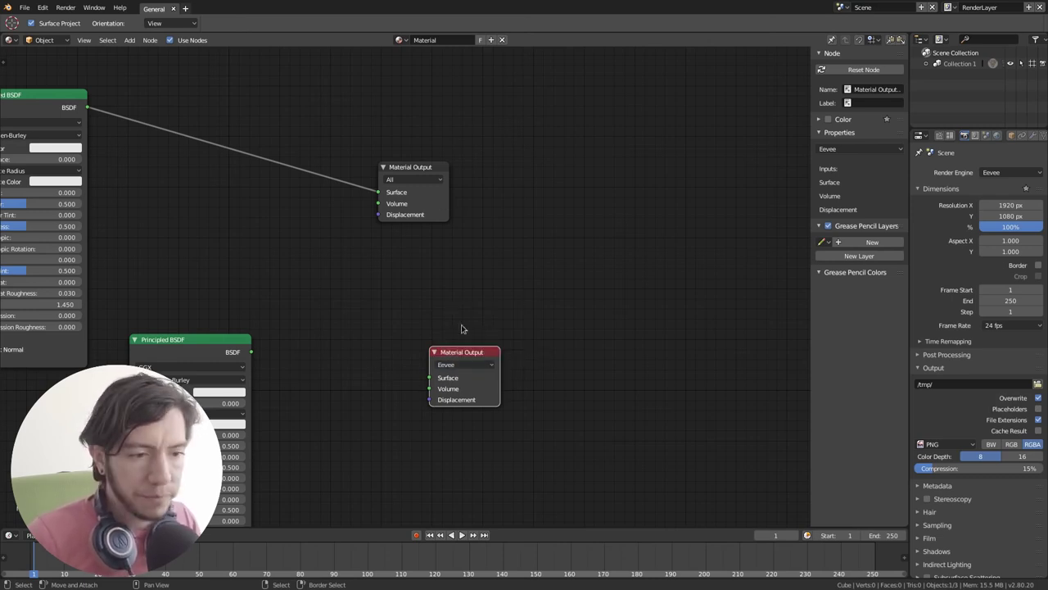
click(475, 365)
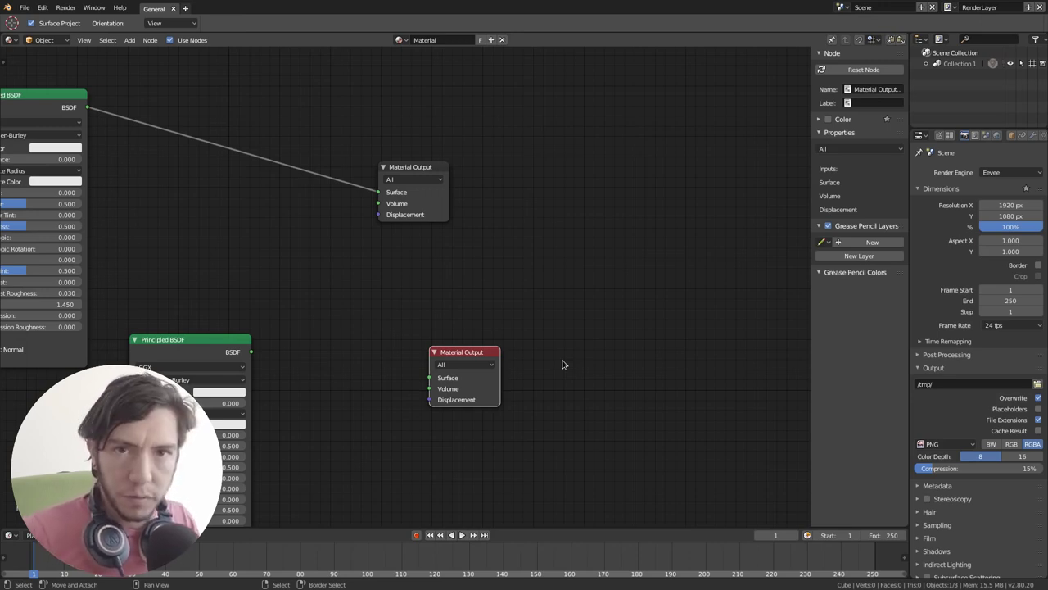
scroll(510, 268, down, 3)
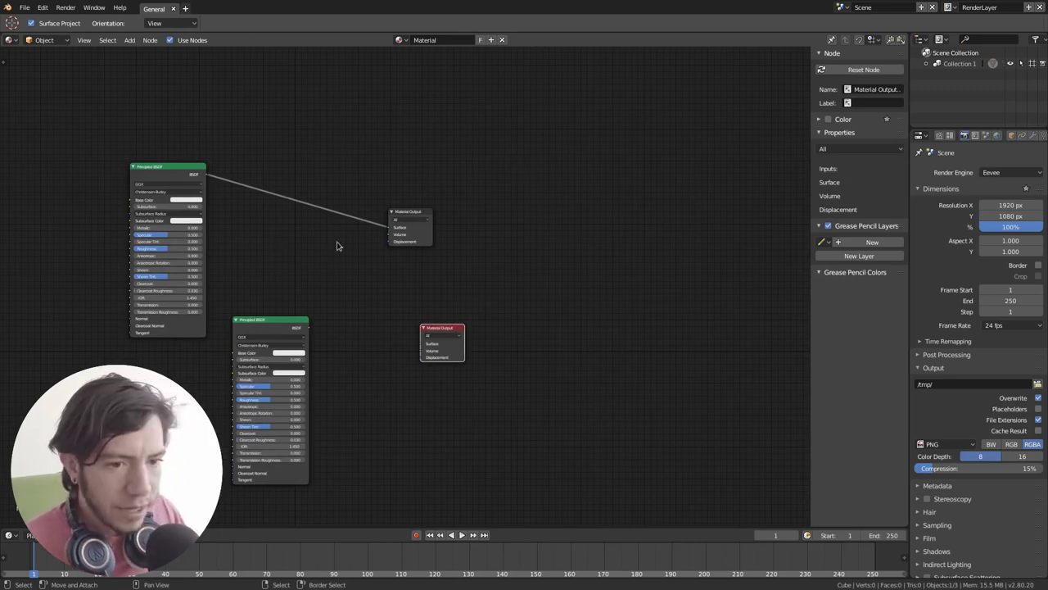
Add an Image Texture node by searching 'image' in the Add menu
key(shift+a)
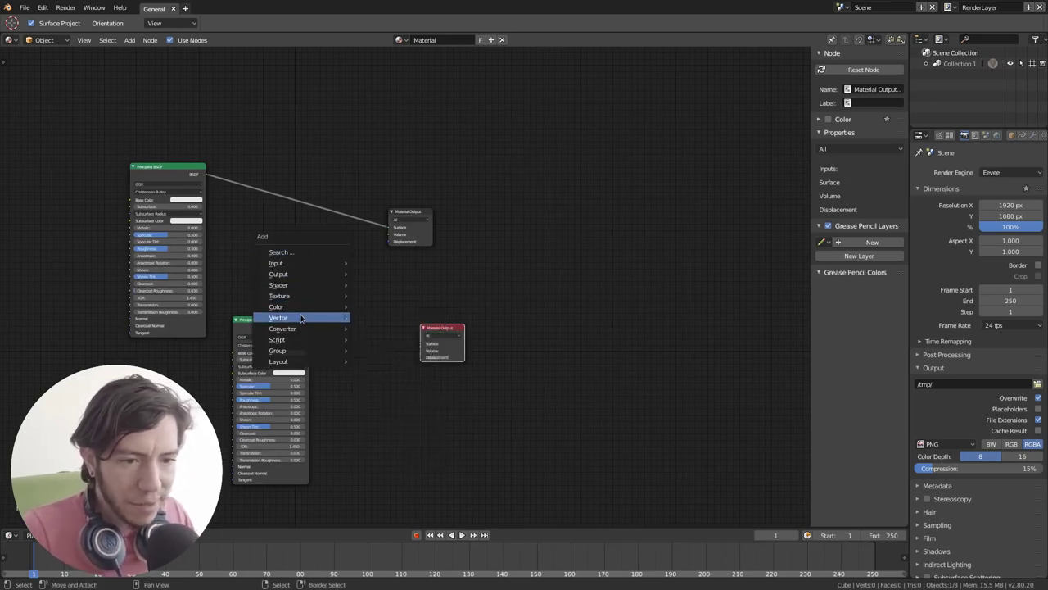
click(292, 253)
text(image)
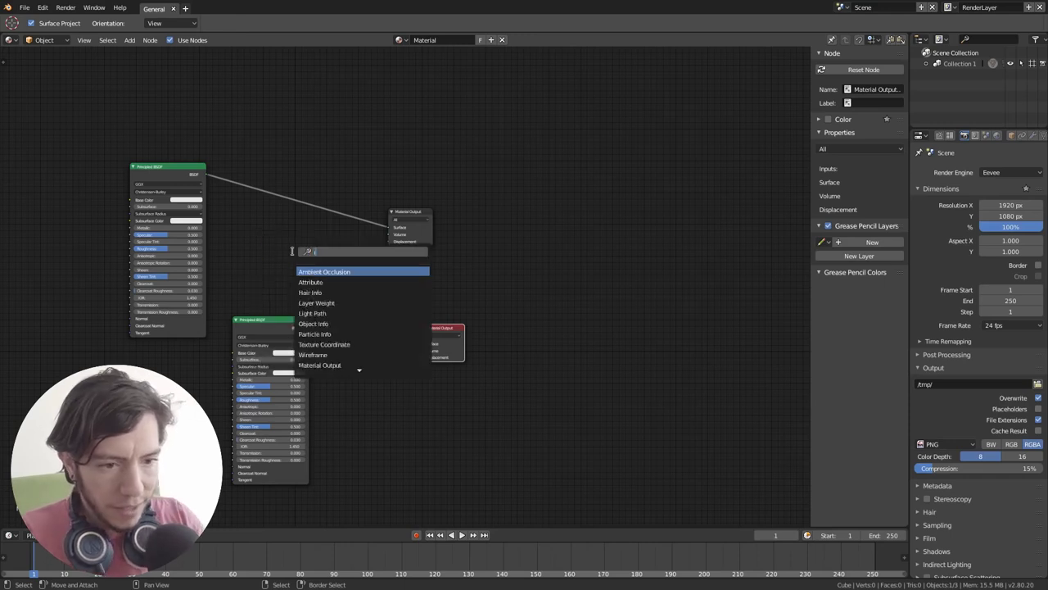
key(Return)
click(275, 247)
scroll(280, 252, up, 3)
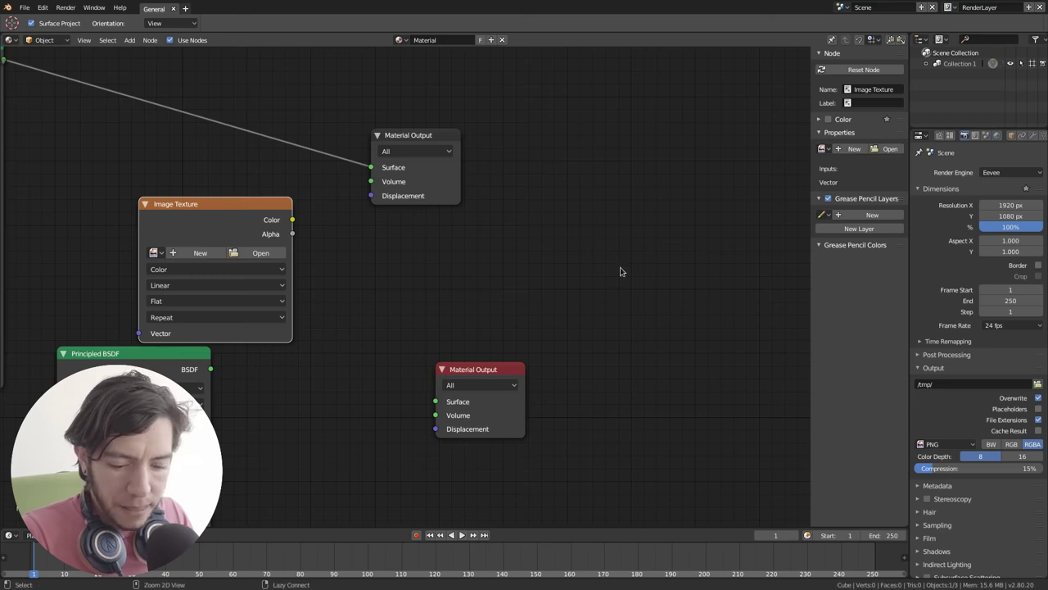
key(shift+a)
click(587, 260)
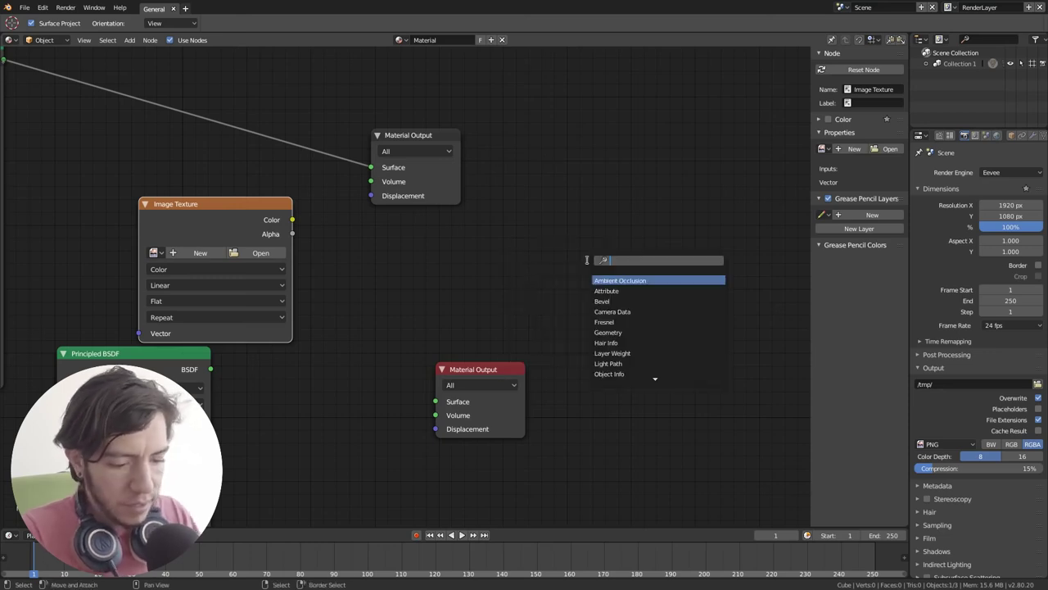
text(image)
key(Return)
key(Escape)
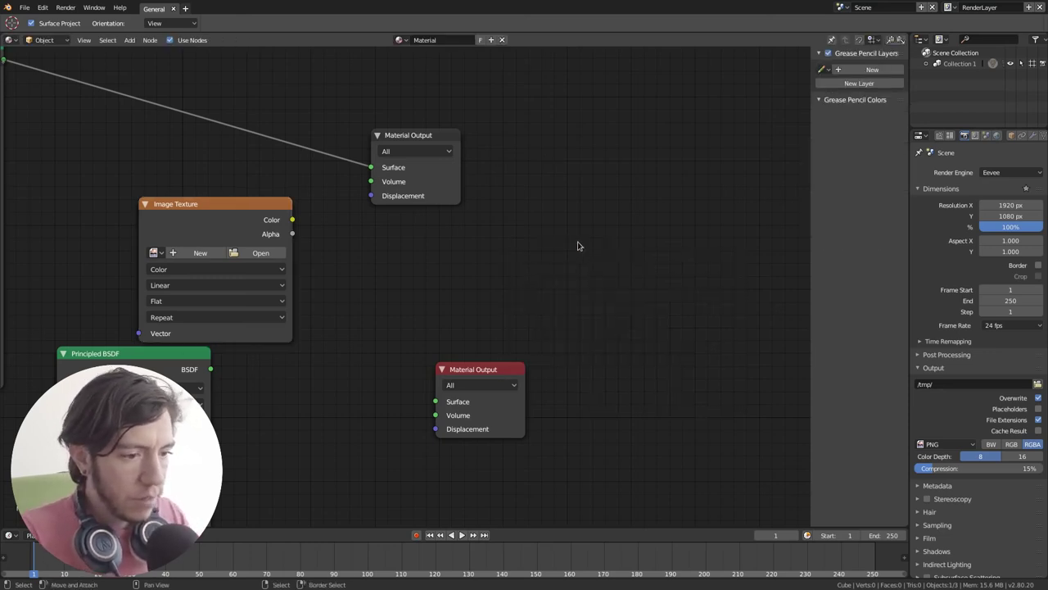
key(shift+a)
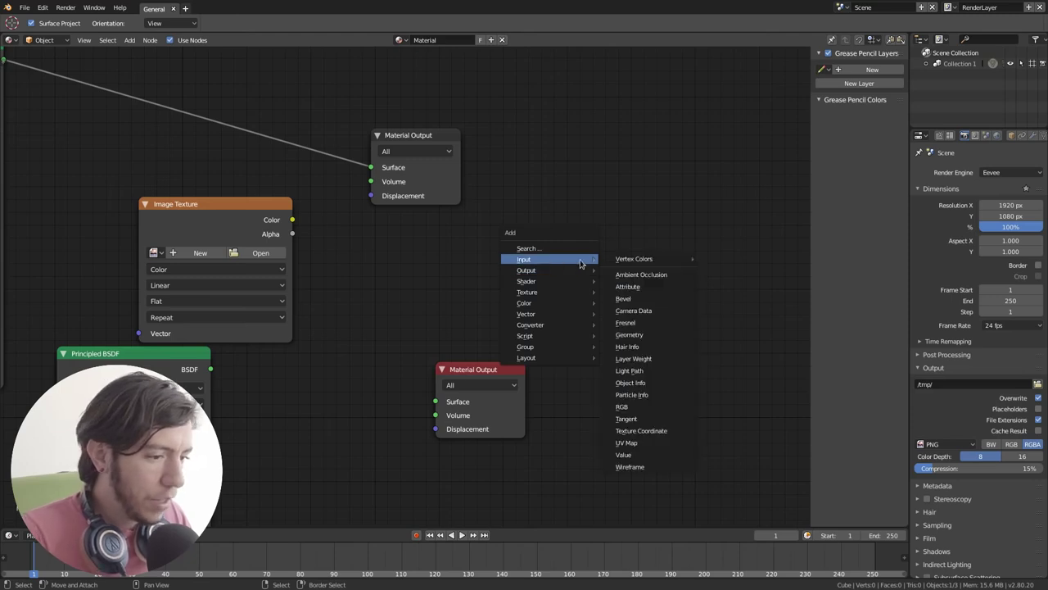
key(Escape)
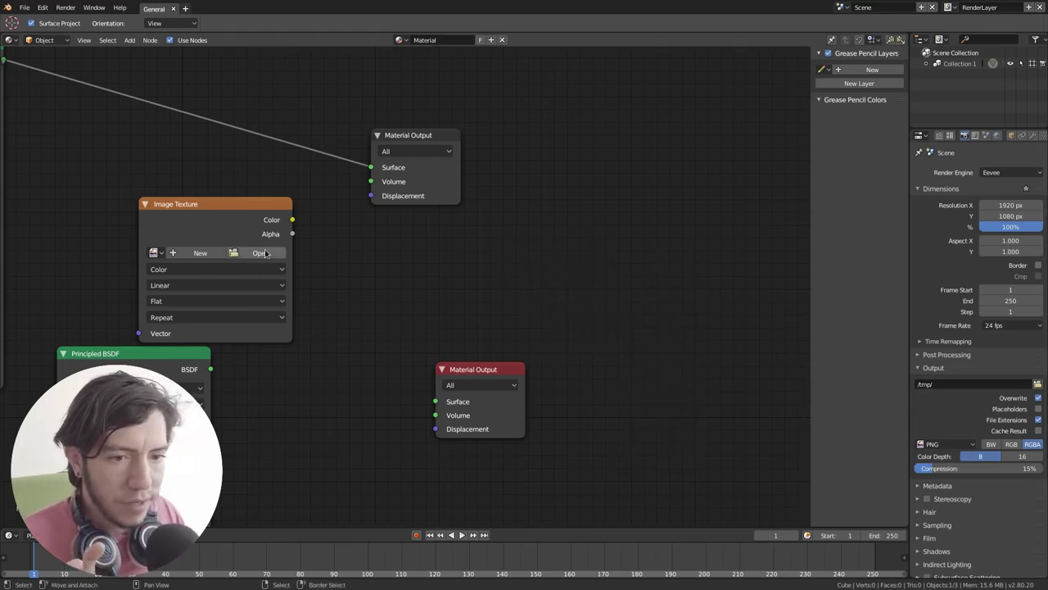
Create a new blank 1024×1024 'Untitled' image in the Image Texture node and move it up-left
click(200, 252)
click(238, 333)
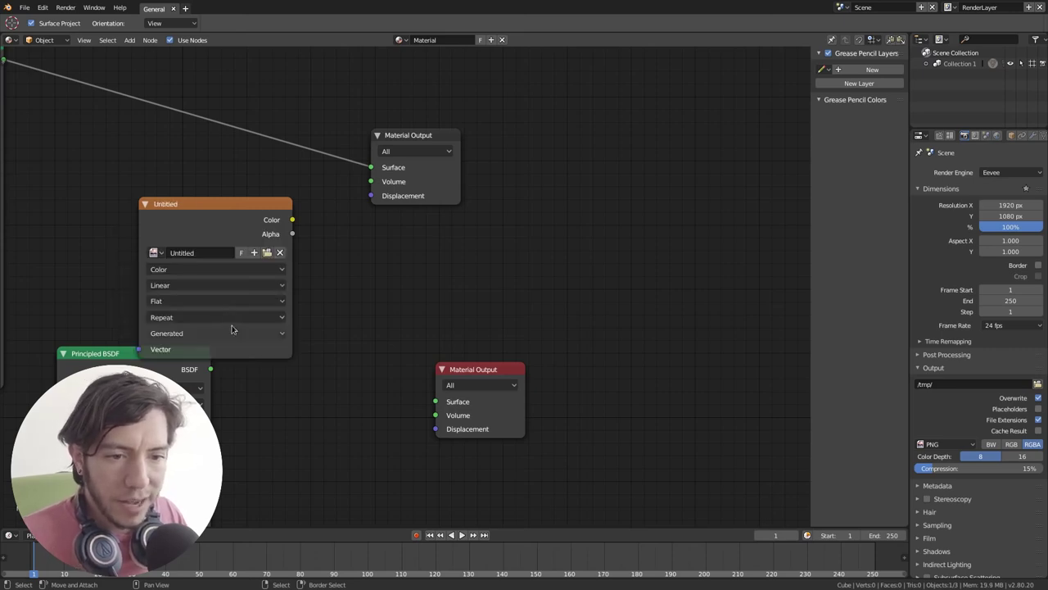
drag(219, 211, 182, 168)
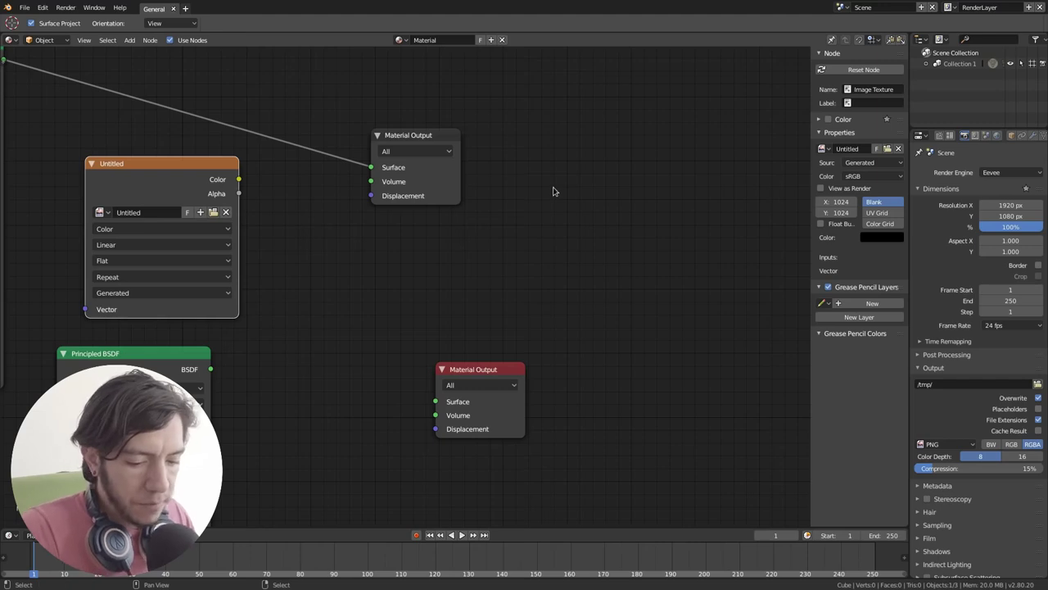
Switch to the 3D Viewport with Shift+F5 and frame the cube in Front Ortho view
key(shift+F5)
scroll(491, 286, down, 1)
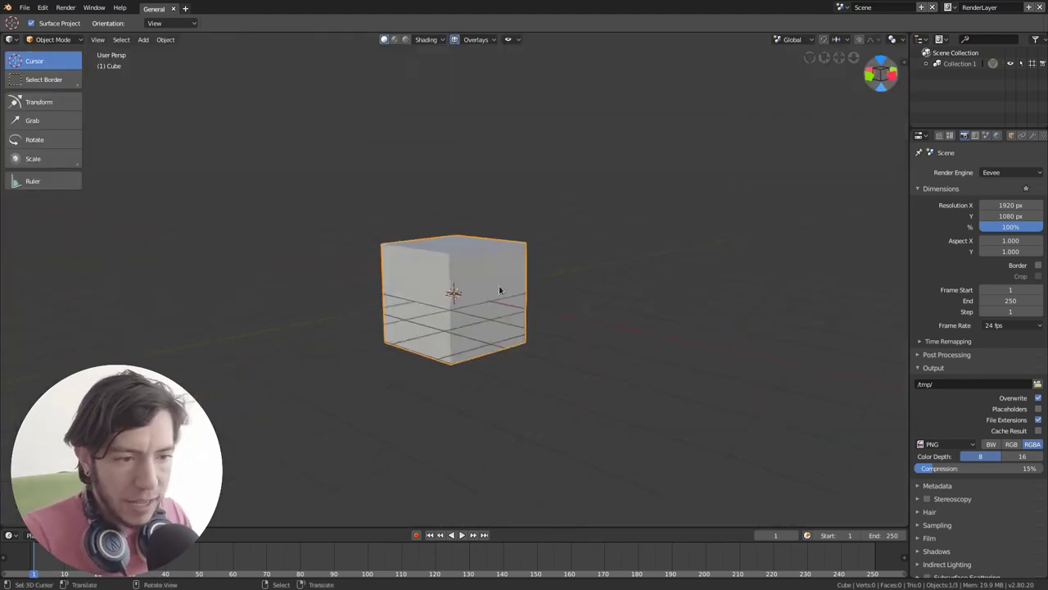
scroll(525, 293, down, 2)
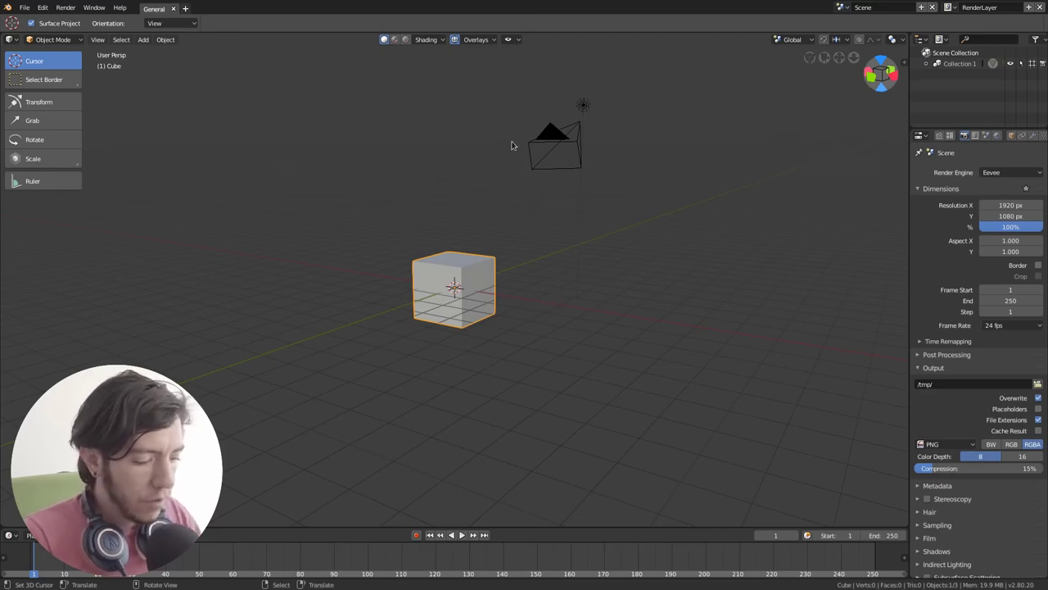
key(KP_1)
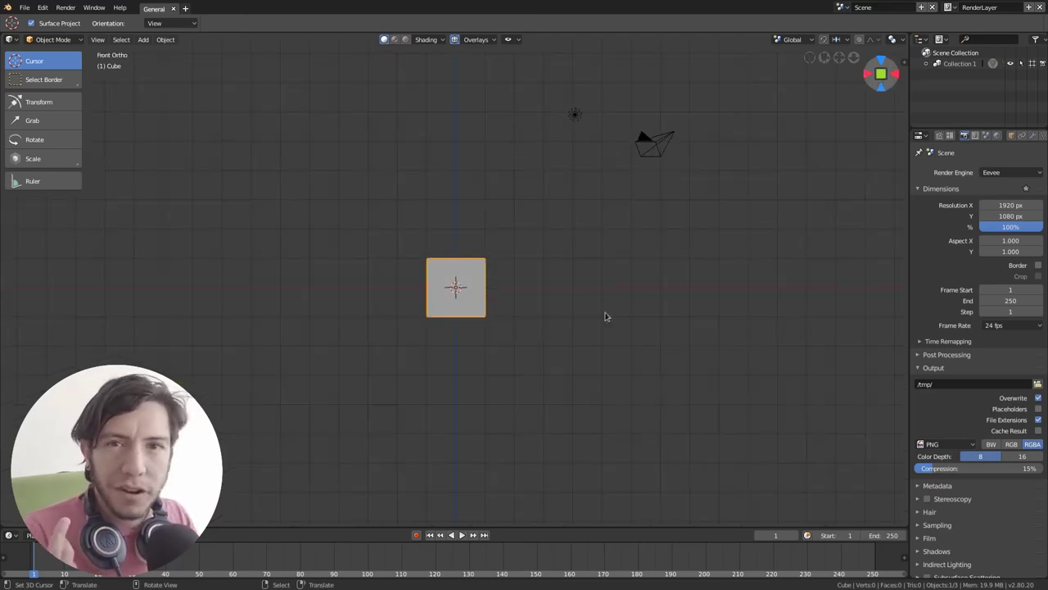
scroll(595, 343, up, 2)
shift+middle_drag(584, 304, 589, 287)
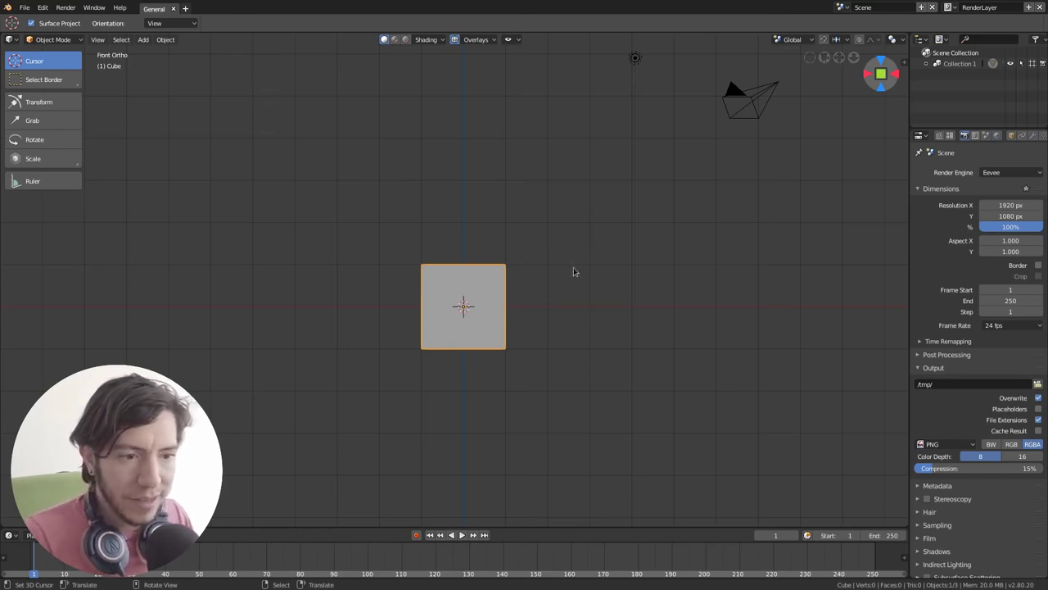
Replace the cube with a Suzanne monkey mesh
key(x)
click(534, 271)
key(shift+a)
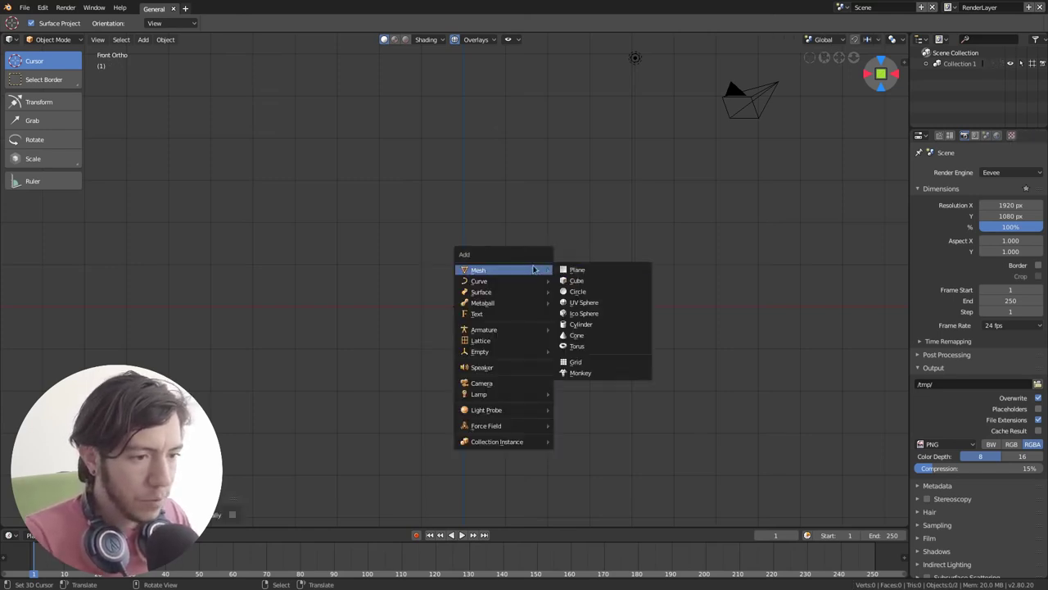
click(597, 374)
scroll(582, 346, up, 4)
scroll(578, 328, up, 3)
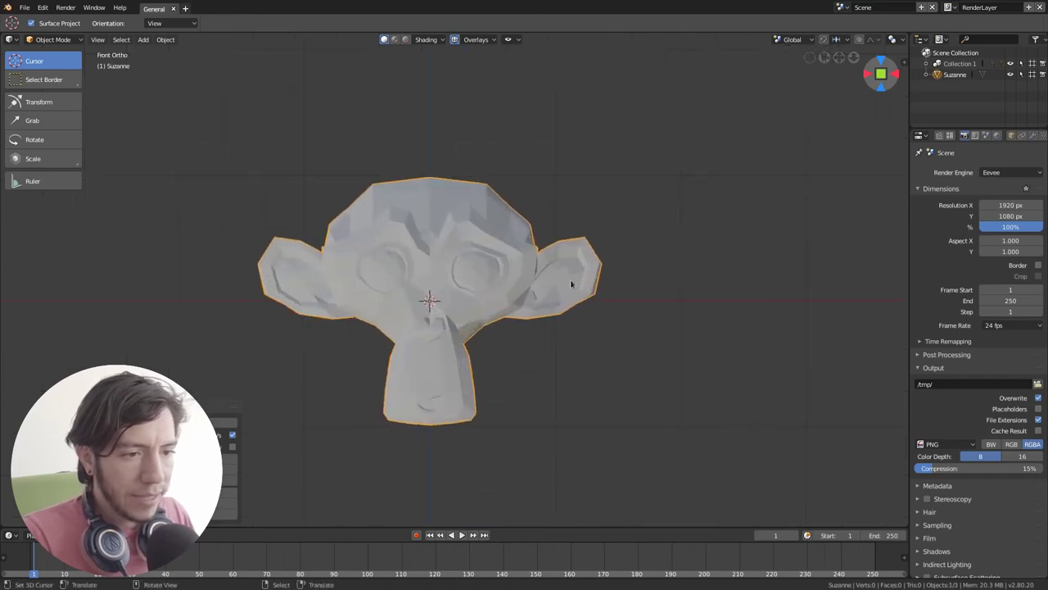
Set the viewport shading lighting to MatCap
click(433, 40)
click(420, 111)
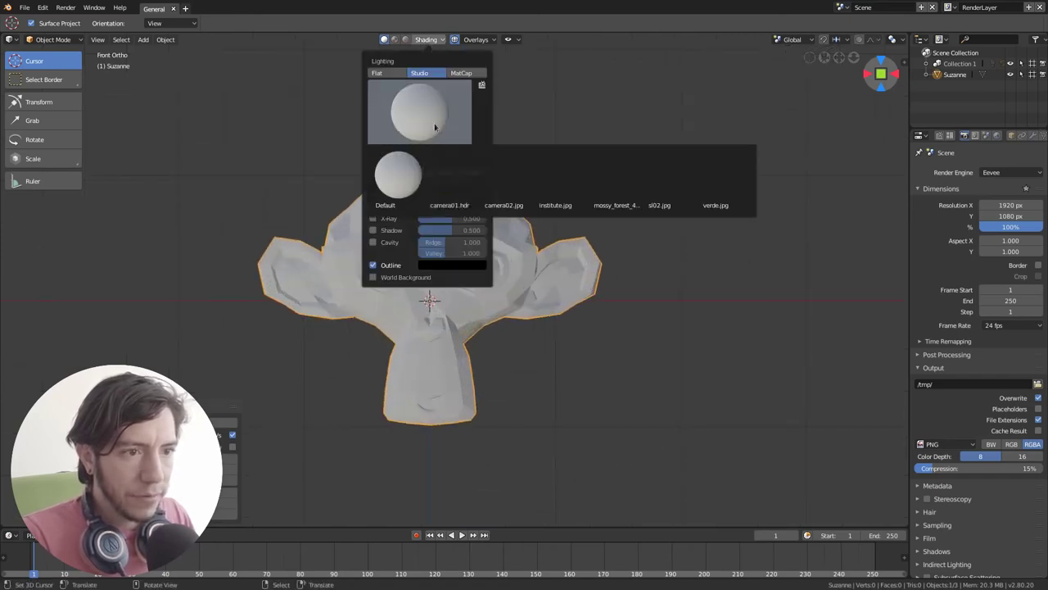
click(461, 73)
click(420, 111)
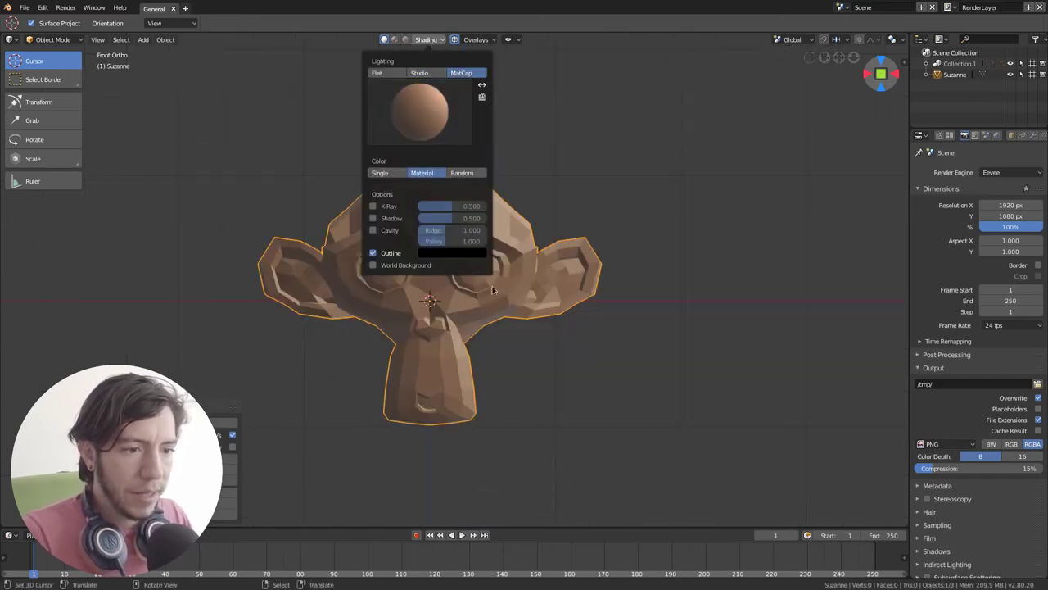
Orbit Suzanne through front, left and oblique views, ending zoomed in on a front perspective
mouse_move(725, 317)
middle_down()
mouse_move(486, 307)
mouse_move(499, 309)
middle_up()
key(KP_1)
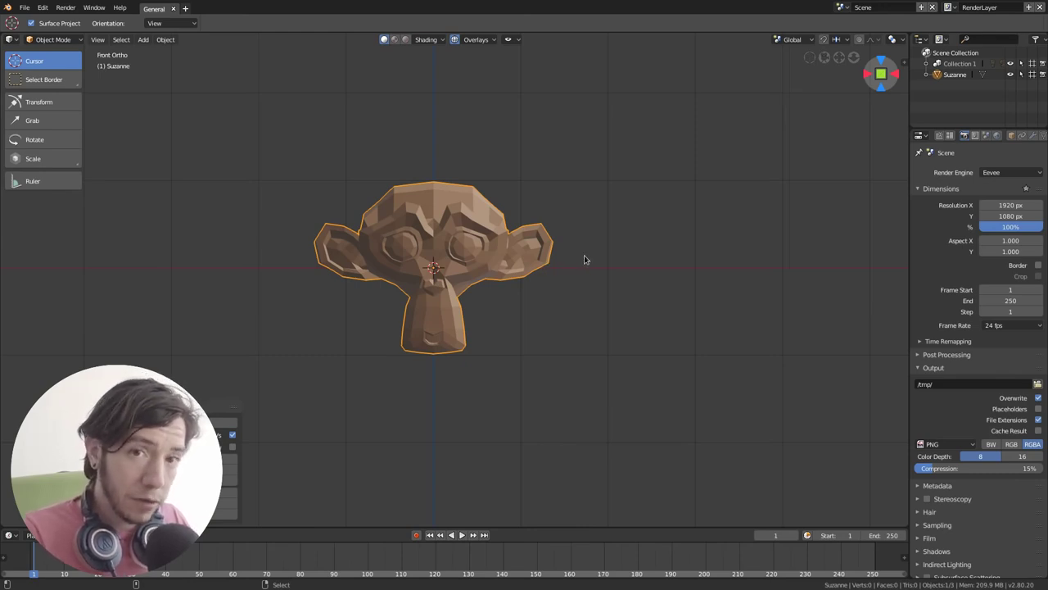
key(ctrl+KP_3)
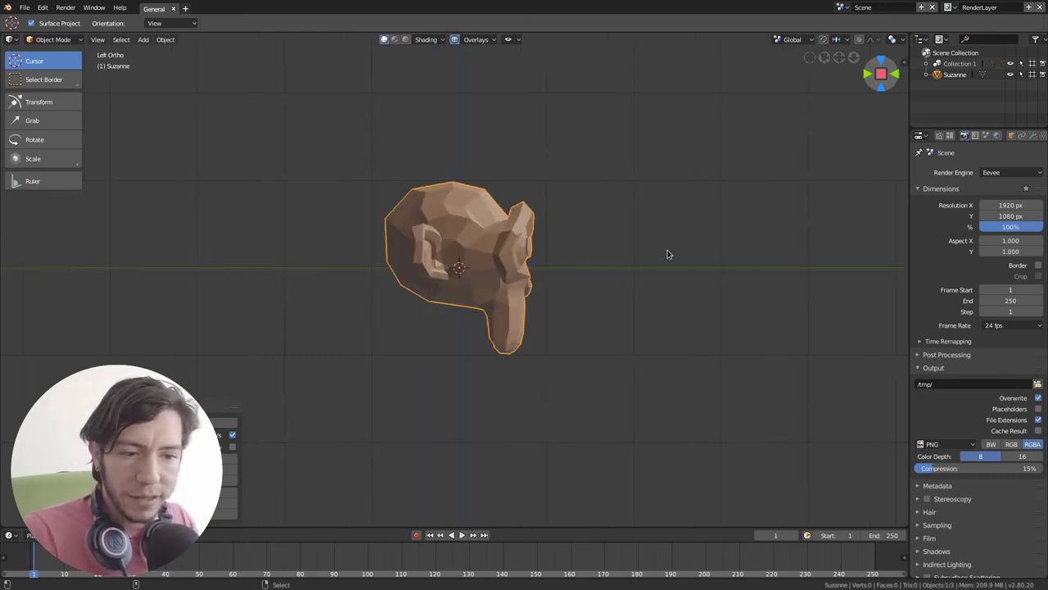
mouse_move(586, 257)
middle_down()
mouse_move(460, 251)
mouse_move(702, 253)
mouse_move(742, 240)
mouse_move(672, 248)
mouse_move(745, 253)
mouse_move(701, 254)
mouse_move(652, 156)
middle_up()
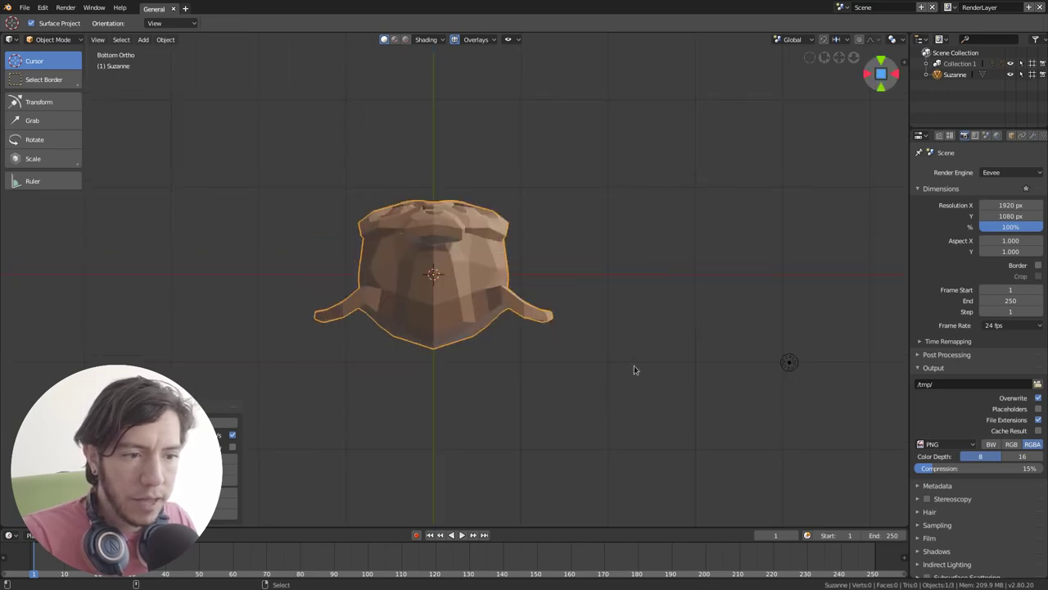
mouse_move(634, 370)
middle_down()
mouse_move(636, 430)
mouse_move(601, 155)
mouse_move(568, 202)
mouse_move(581, 296)
mouse_move(709, 269)
mouse_move(674, 300)
mouse_move(692, 295)
mouse_move(637, 288)
middle_up()
mouse_move(552, 300)
middle_down()
mouse_move(634, 327)
mouse_move(465, 290)
mouse_move(660, 265)
middle_up()
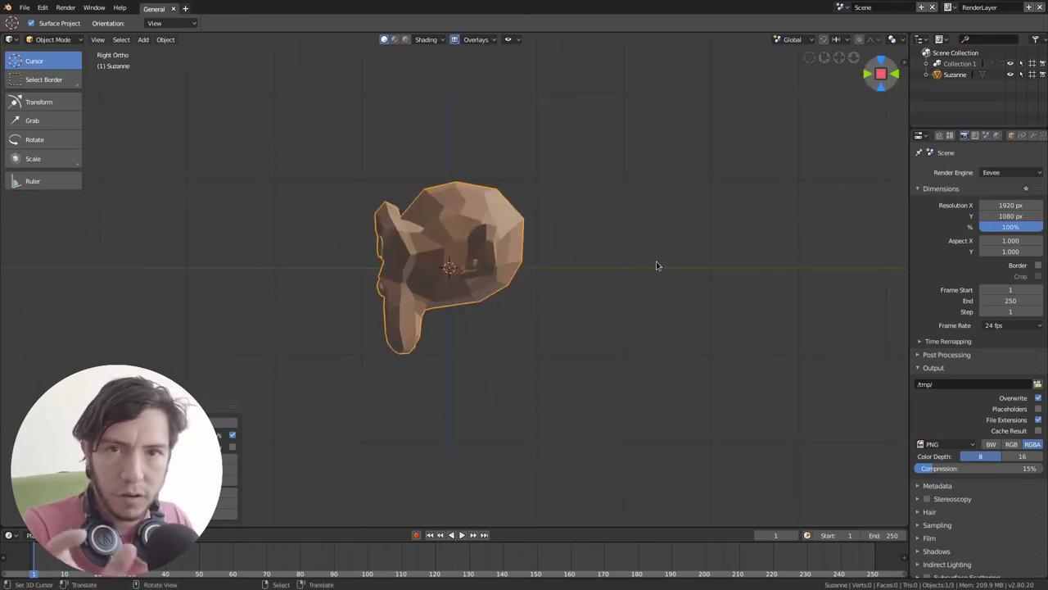
middle_drag(492, 274, 577, 281)
scroll(582, 281, down, 3)
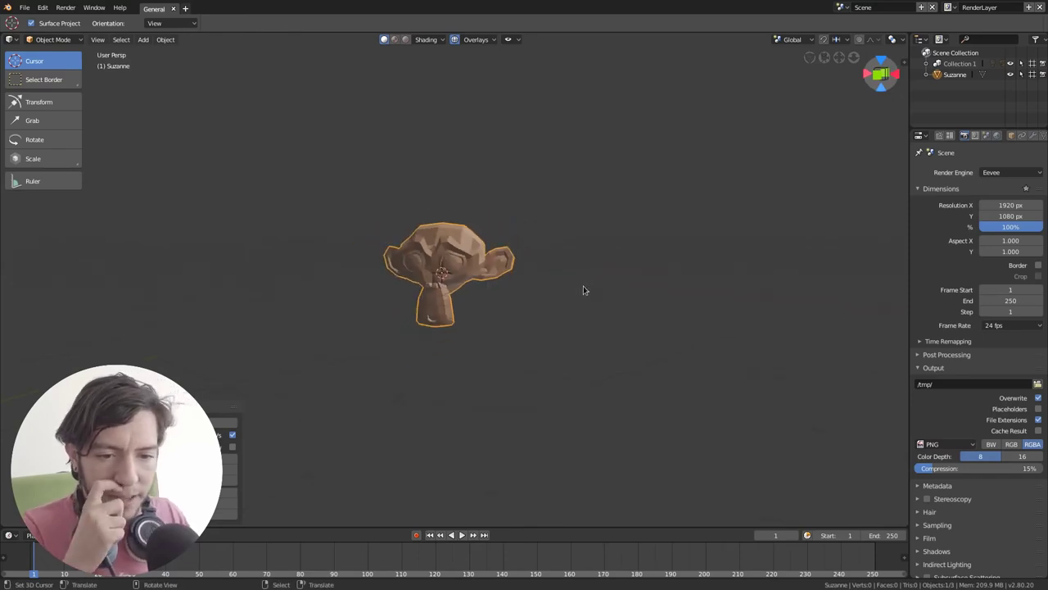
scroll(565, 264, up, 1)
scroll(553, 258, up, 2)
scroll(557, 261, up, 2)
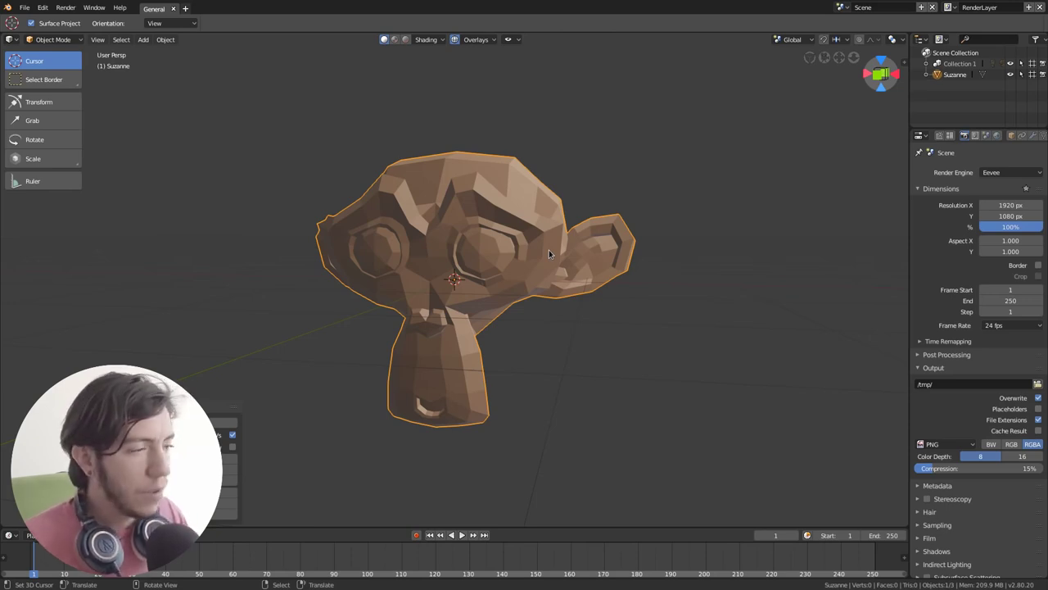
scroll(537, 213, down, 1)
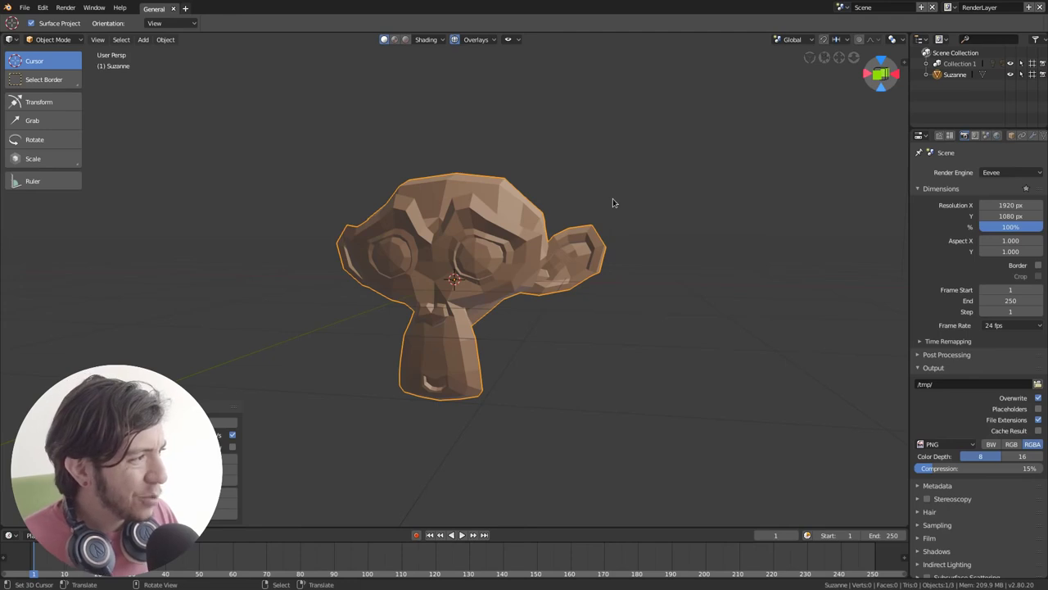
Reload the default start-up file and drag the empty tool settings bar closed
key(x)
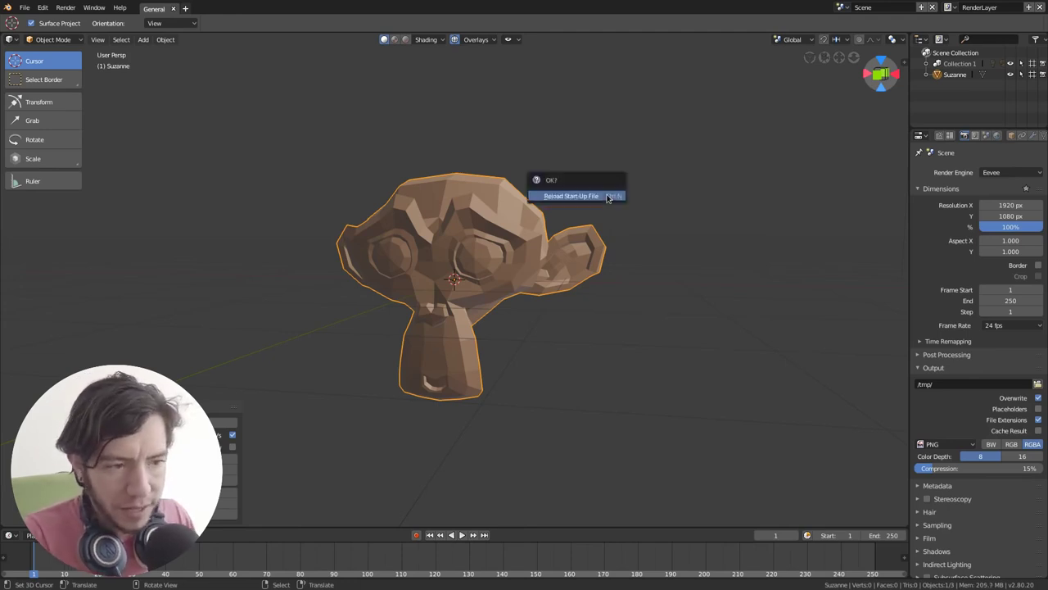
click(612, 193)
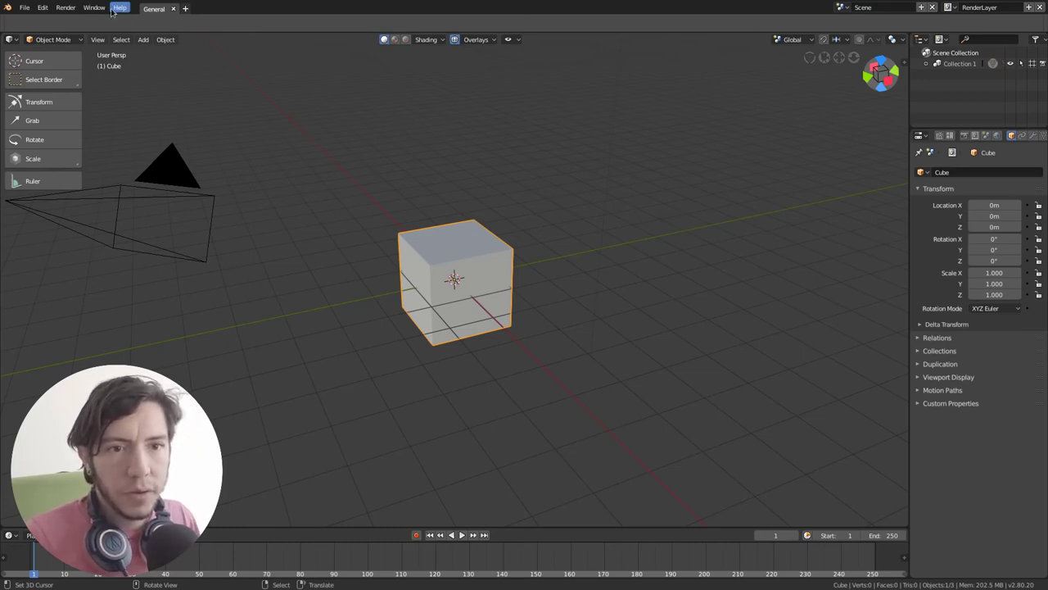
drag(352, 31, 354, 8)
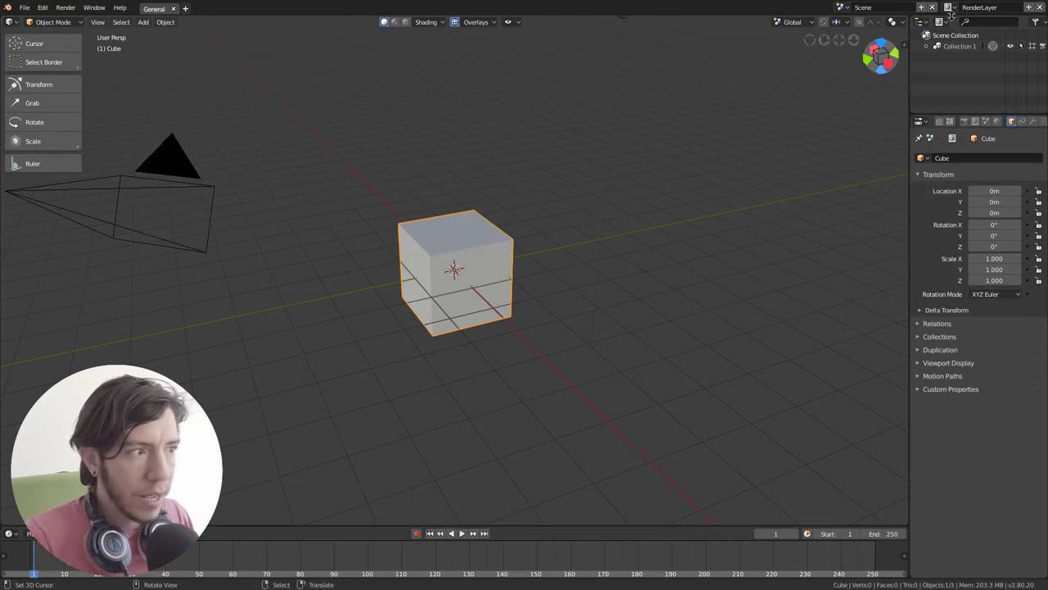
Open a New Main Window from the Window menu, close it and return to the Window menu
click(92, 6)
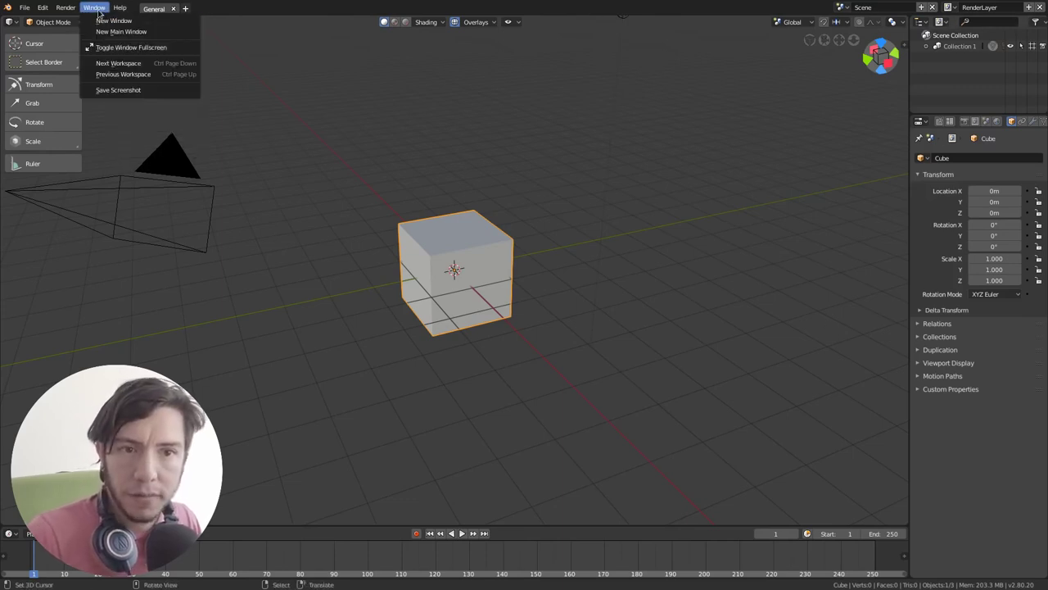
click(117, 31)
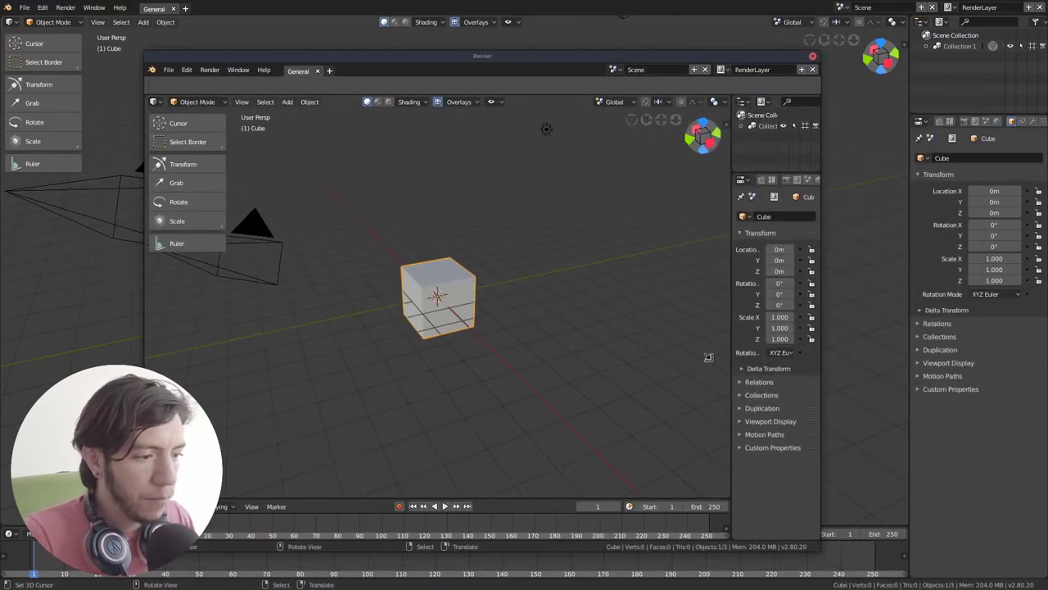
click(789, 56)
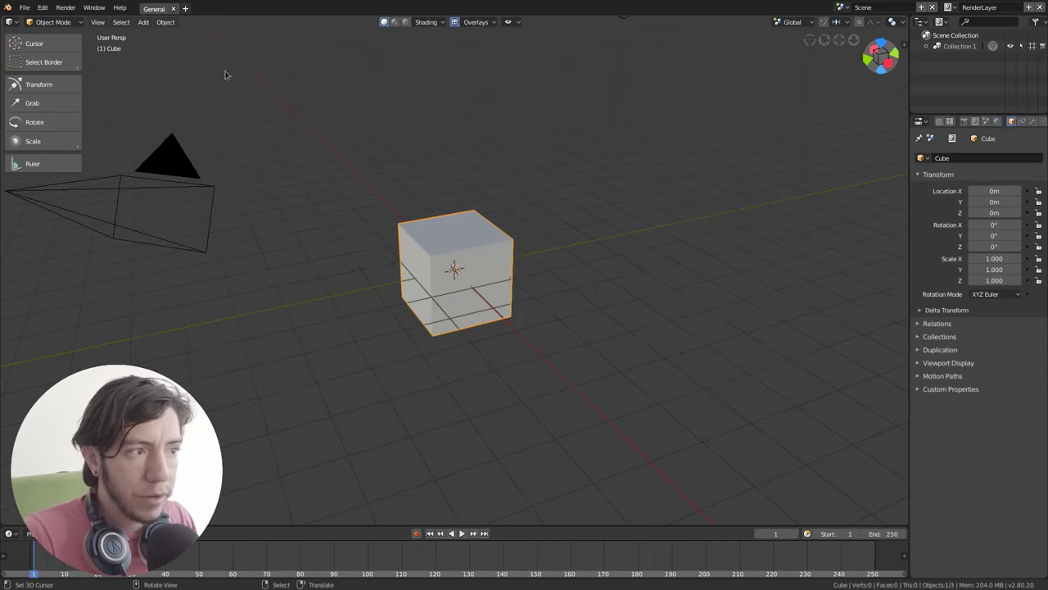
click(94, 7)
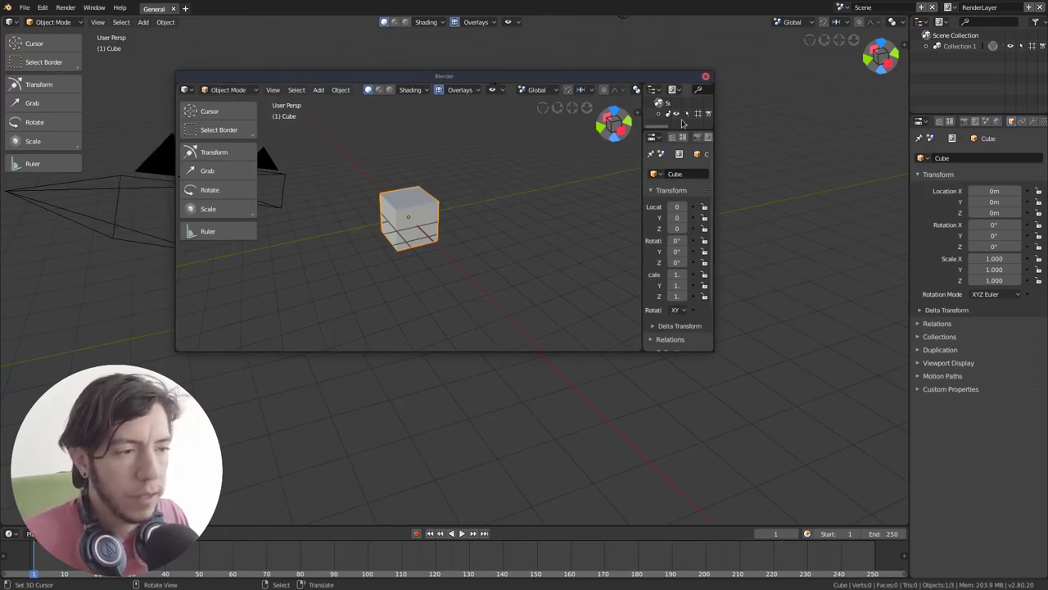
Close the floating child Blender window
click(706, 78)
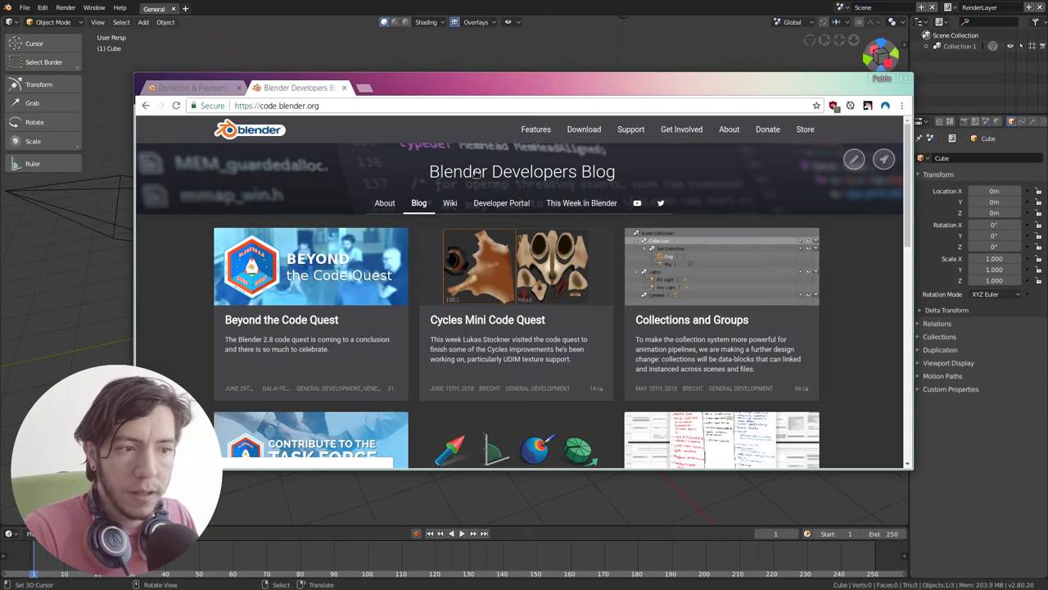
Read through the Beyond the Code Quest roadmap post, then close it
click(320, 275)
scroll(757, 300, down, 3)
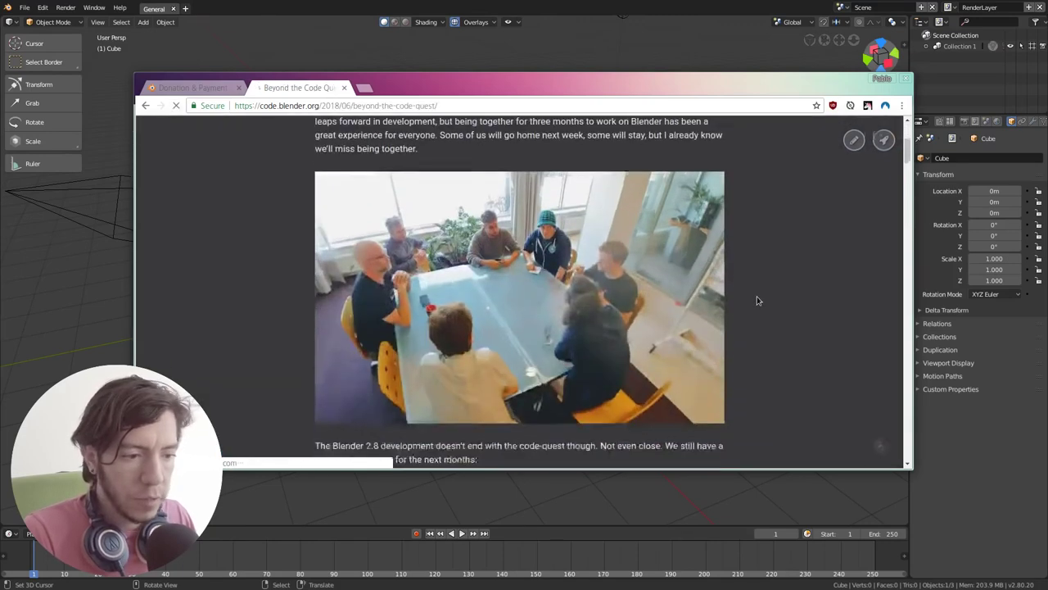
scroll(758, 328, down, 1)
scroll(758, 327, down, 4)
scroll(756, 330, up, 2)
scroll(758, 328, down, 3)
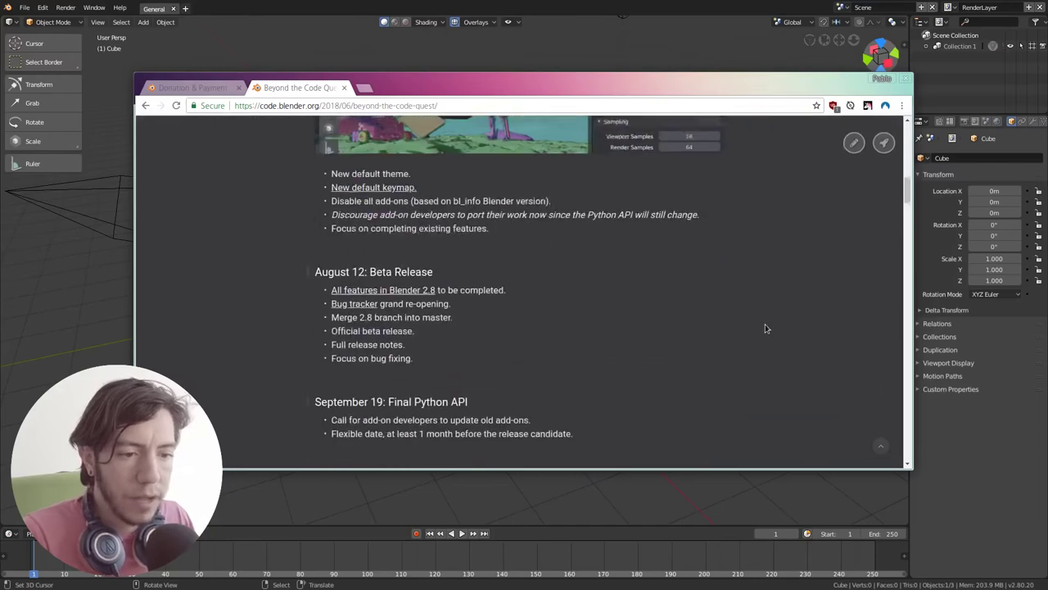
scroll(765, 324, down, 3)
scroll(767, 328, down, 1)
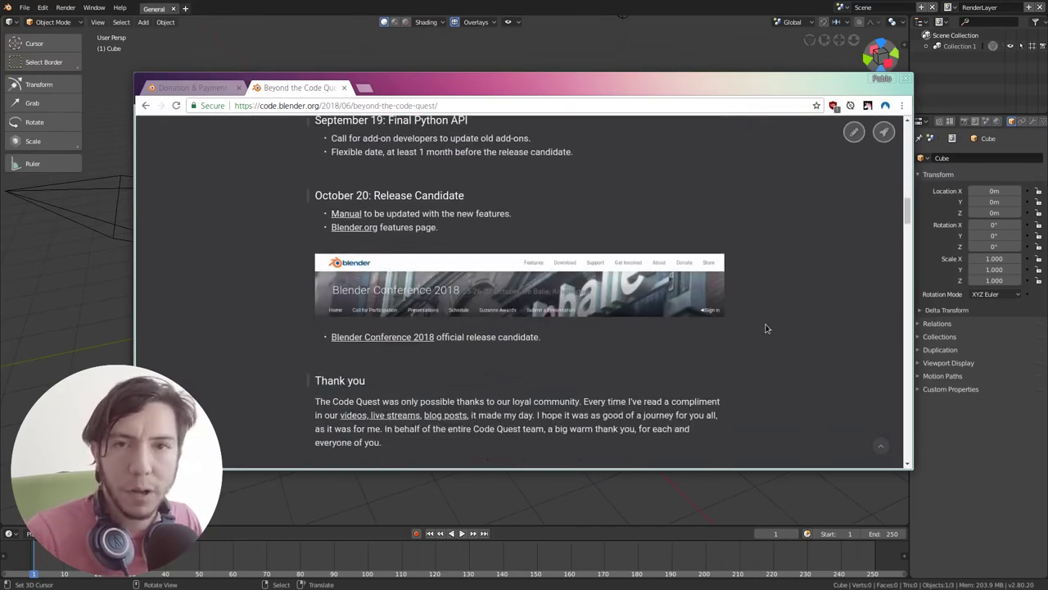
scroll(767, 328, down, 3)
scroll(769, 325, up, 5)
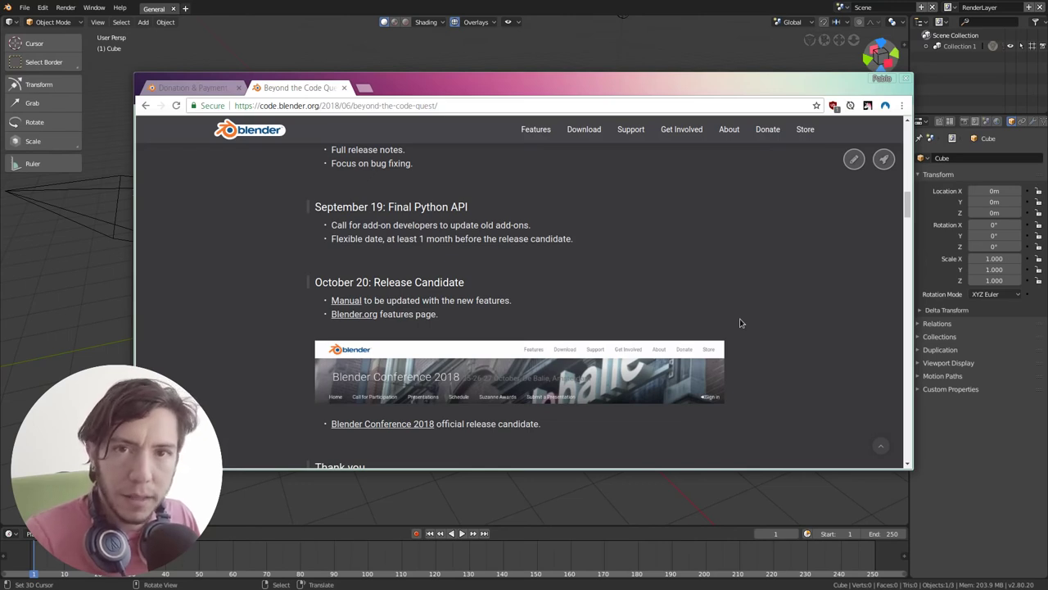
scroll(739, 323, up, 1)
scroll(739, 322, down, 1)
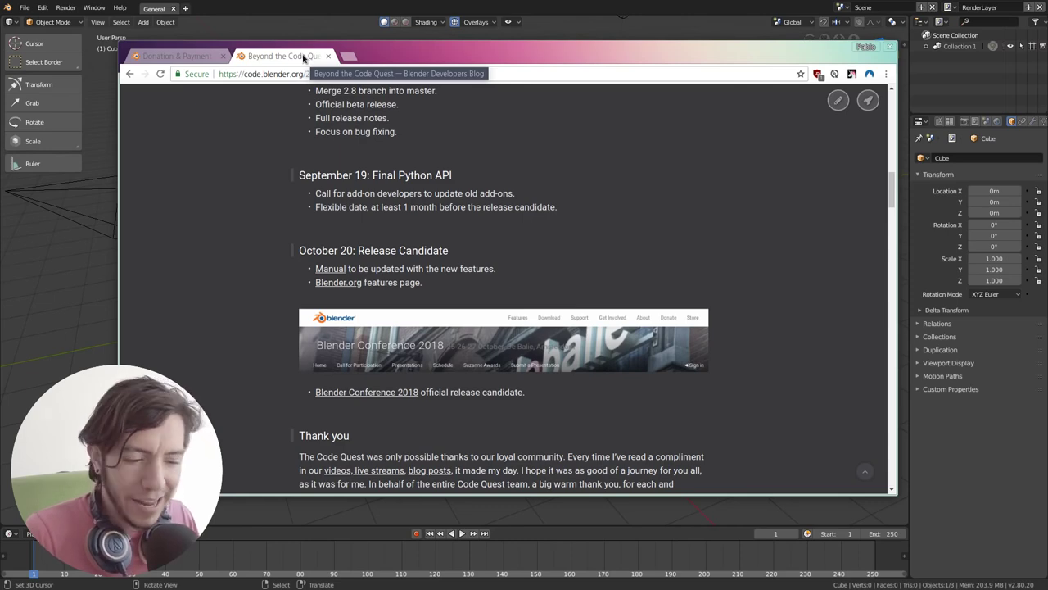
click(329, 56)
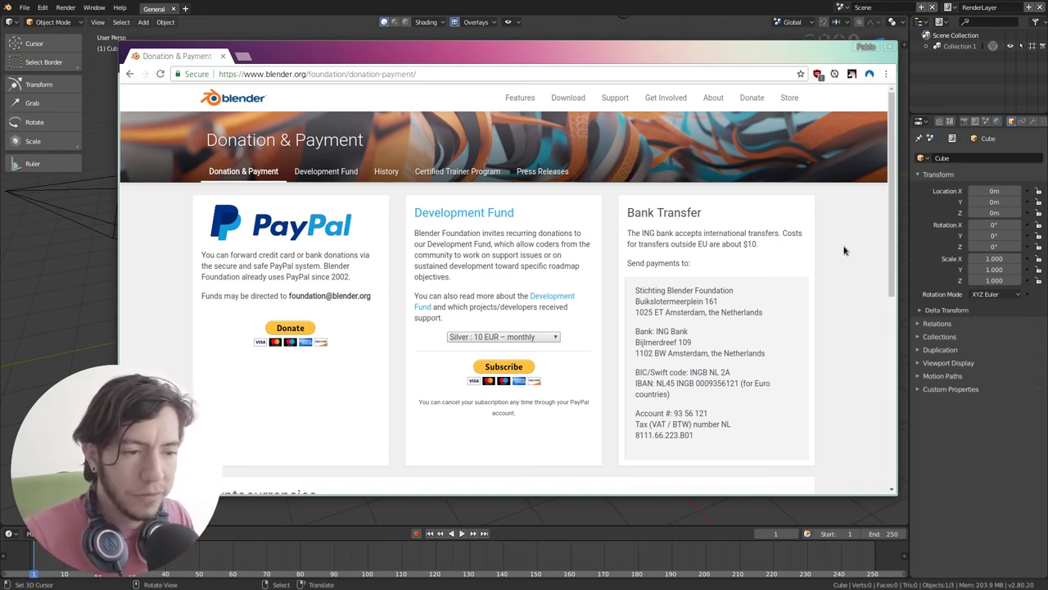
Browse the Development Fund page, then close Chrome and click back into Blender's viewport
click(451, 215)
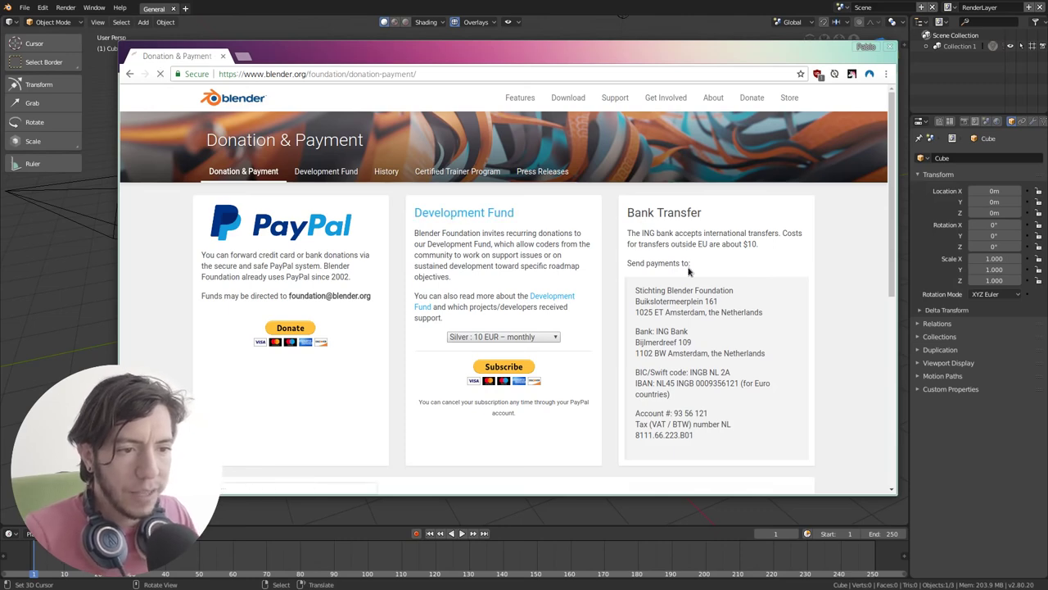
scroll(770, 280, down, 4)
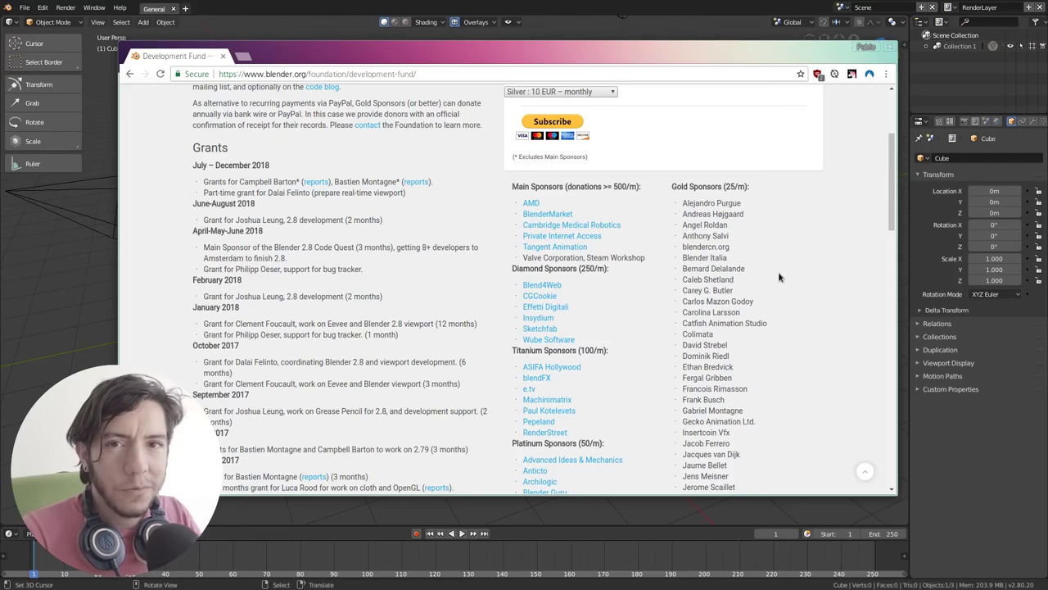
scroll(779, 277, up, 1)
scroll(779, 277, up, 3)
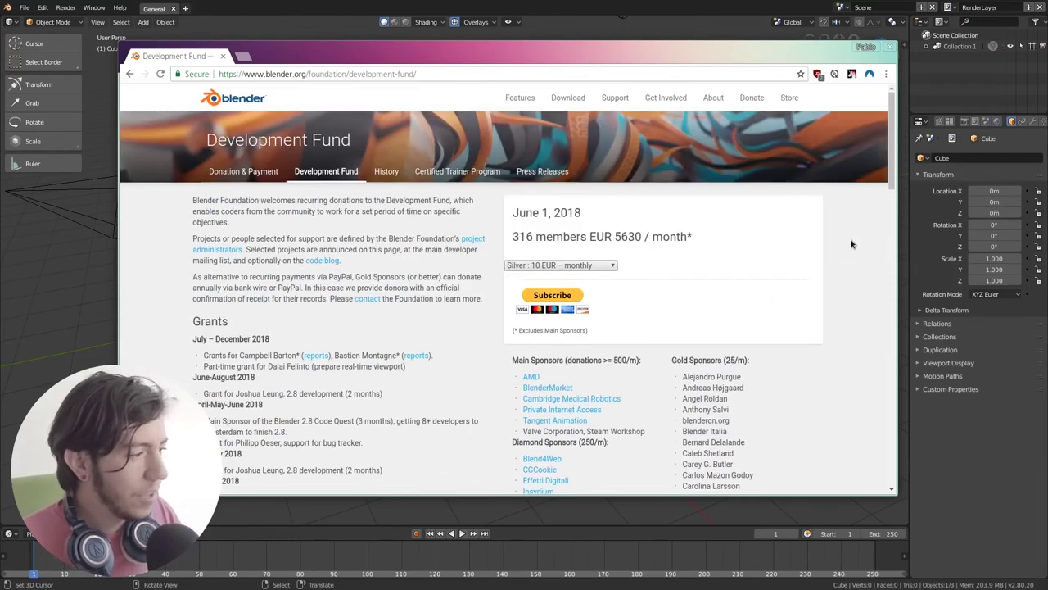
click(888, 48)
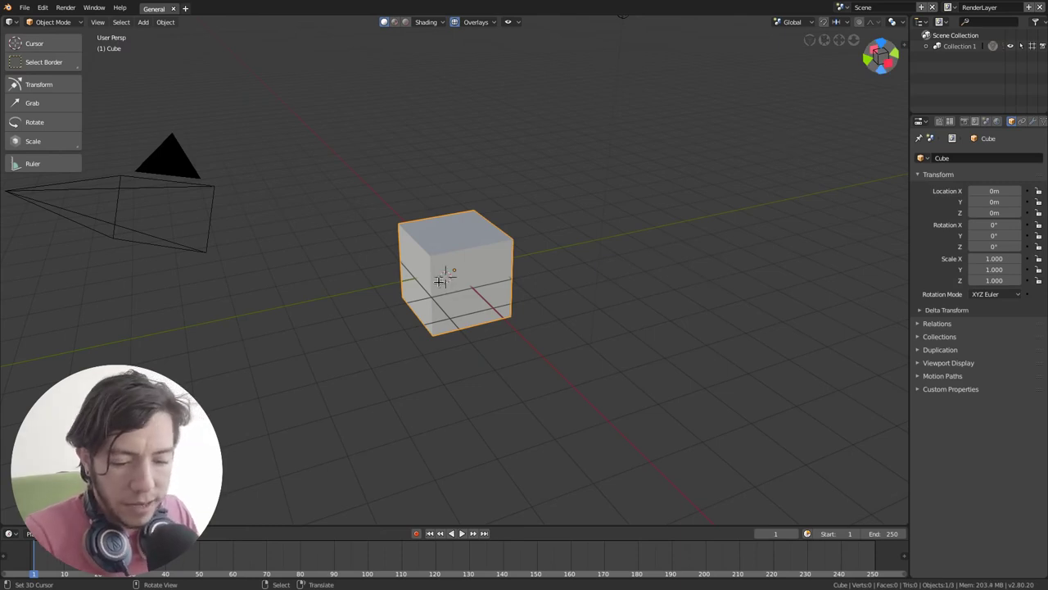
click(586, 293)
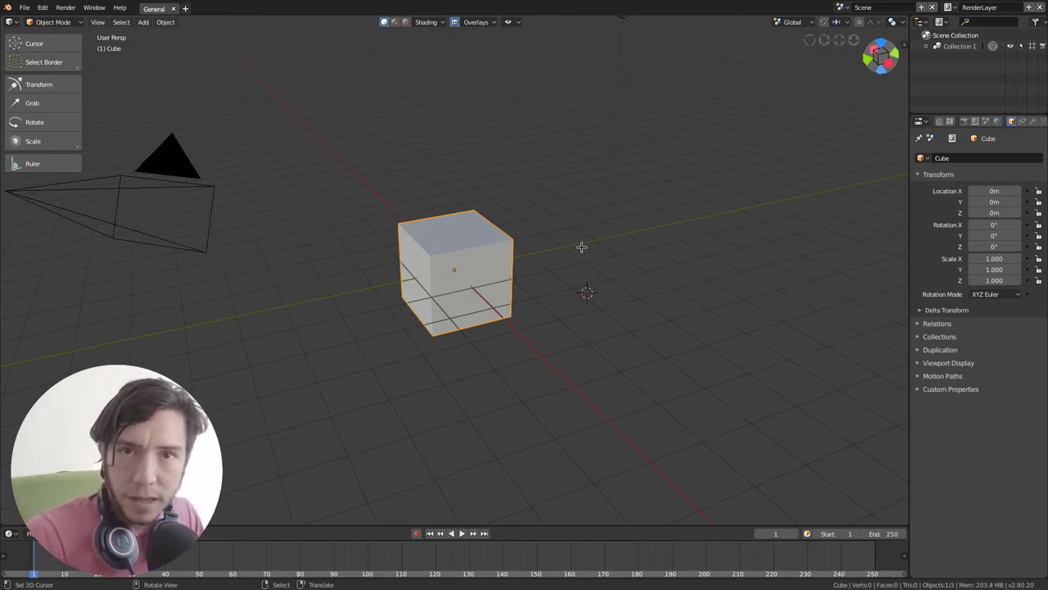